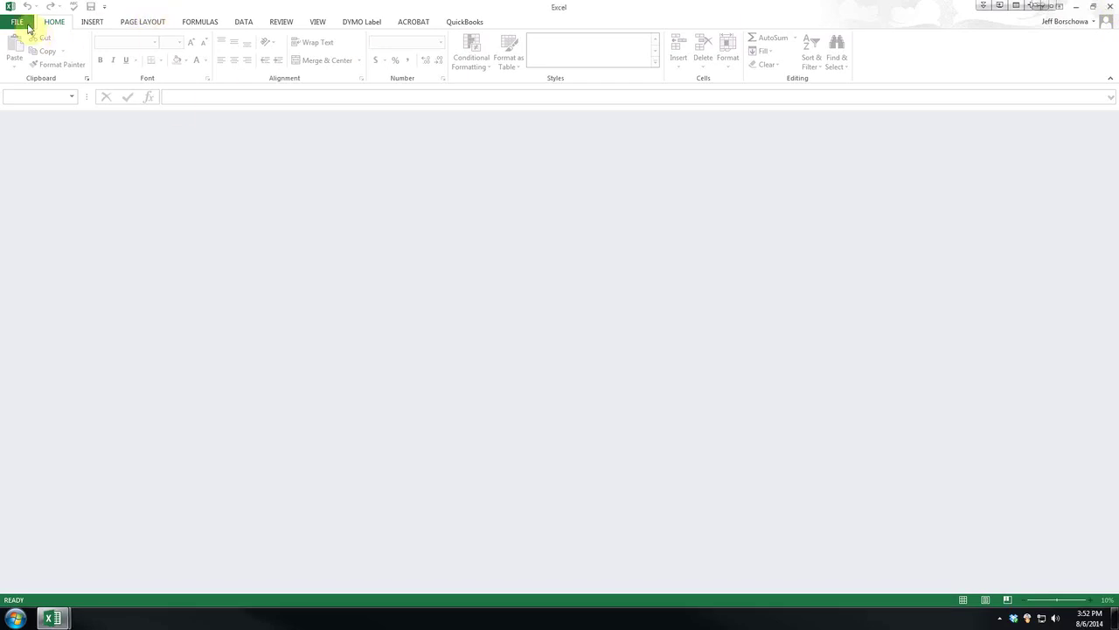
left_click(18, 21)
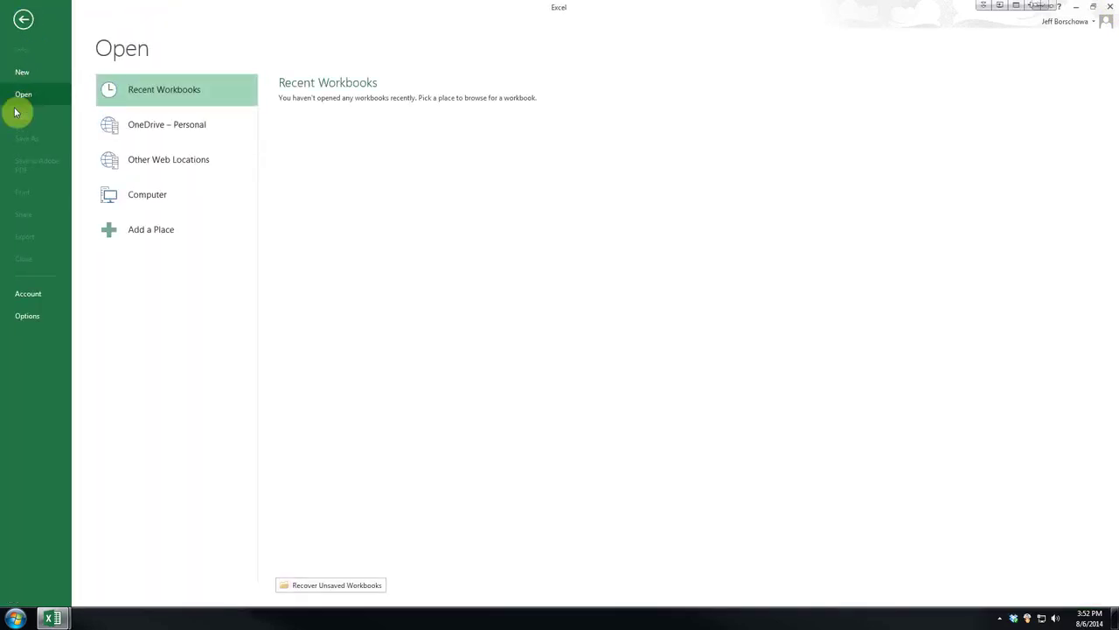
key("Escape")
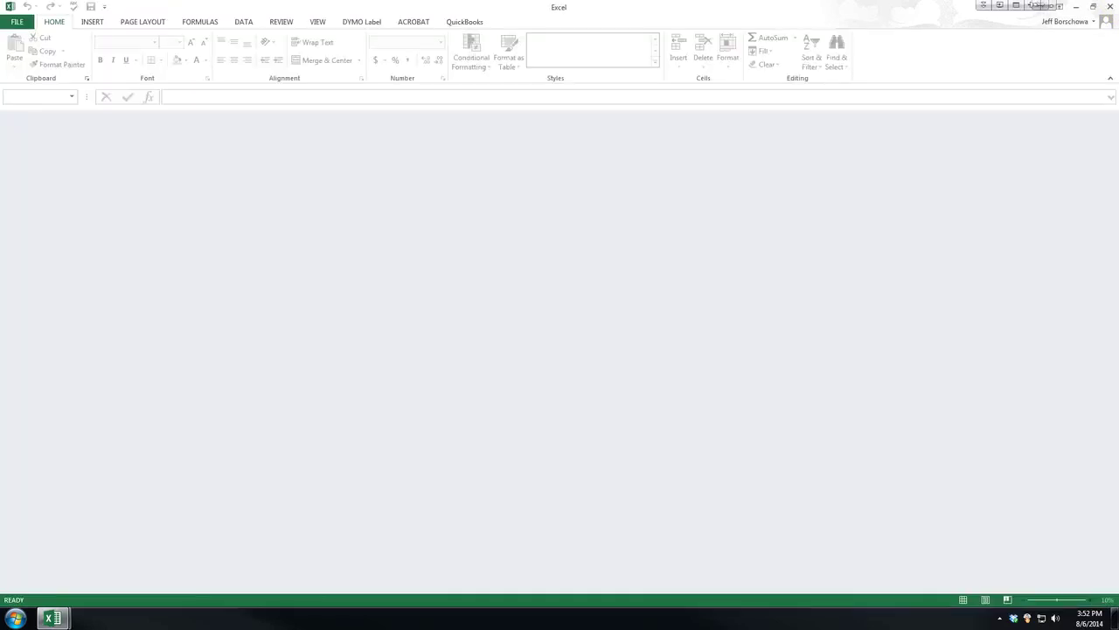
left_click(1039, 5)
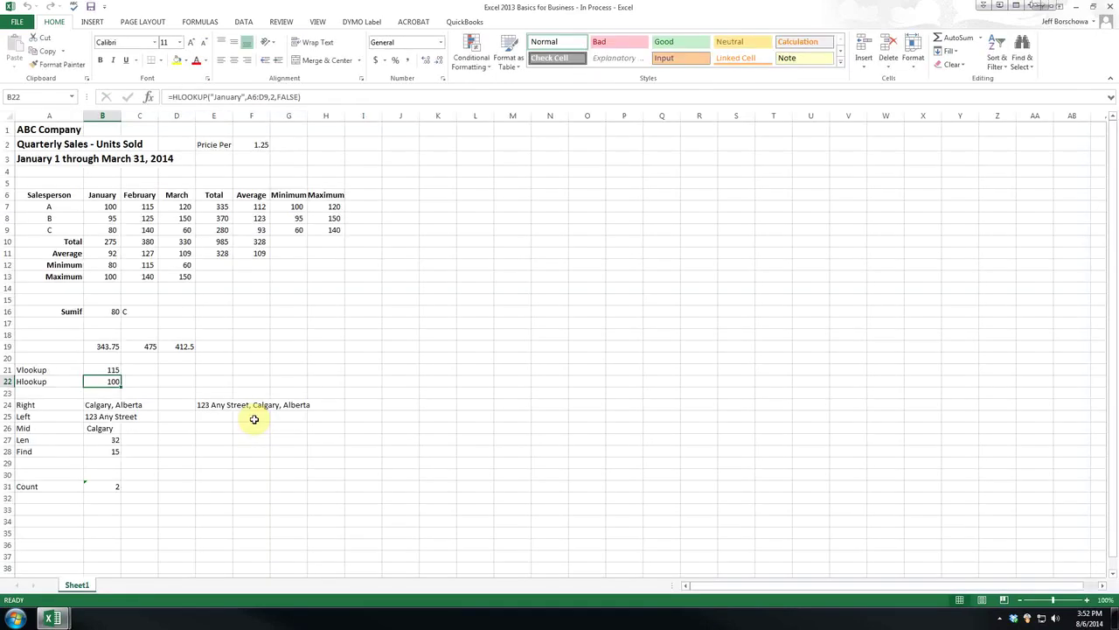
left_click(1037, 5)
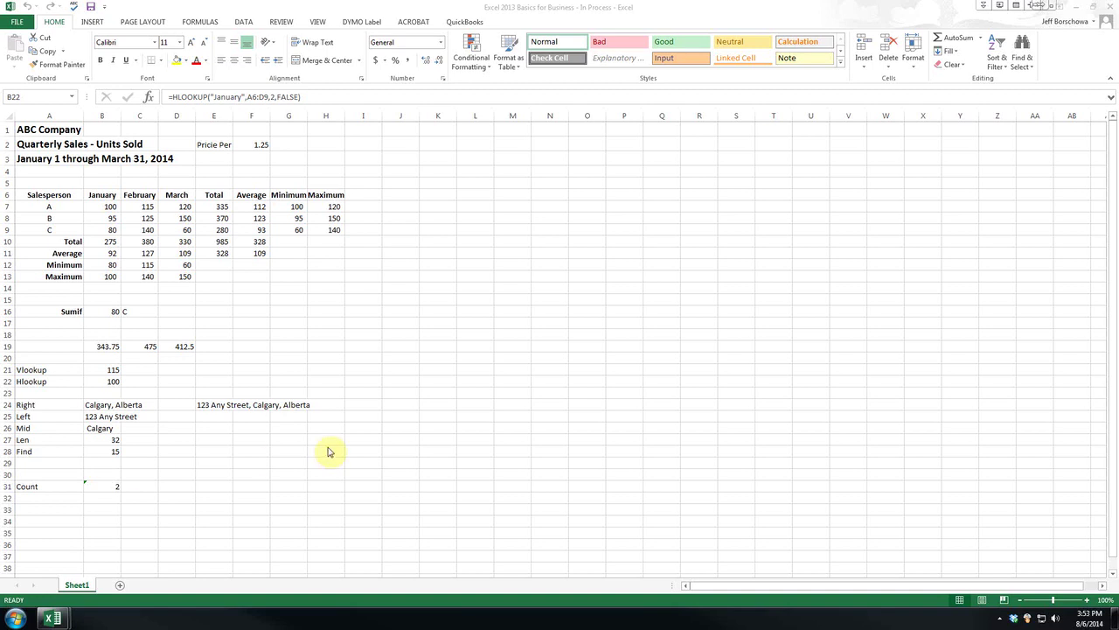
Examine the January total and average formulas and the January sales values B7:B9 they refer to
left_click(109, 241)
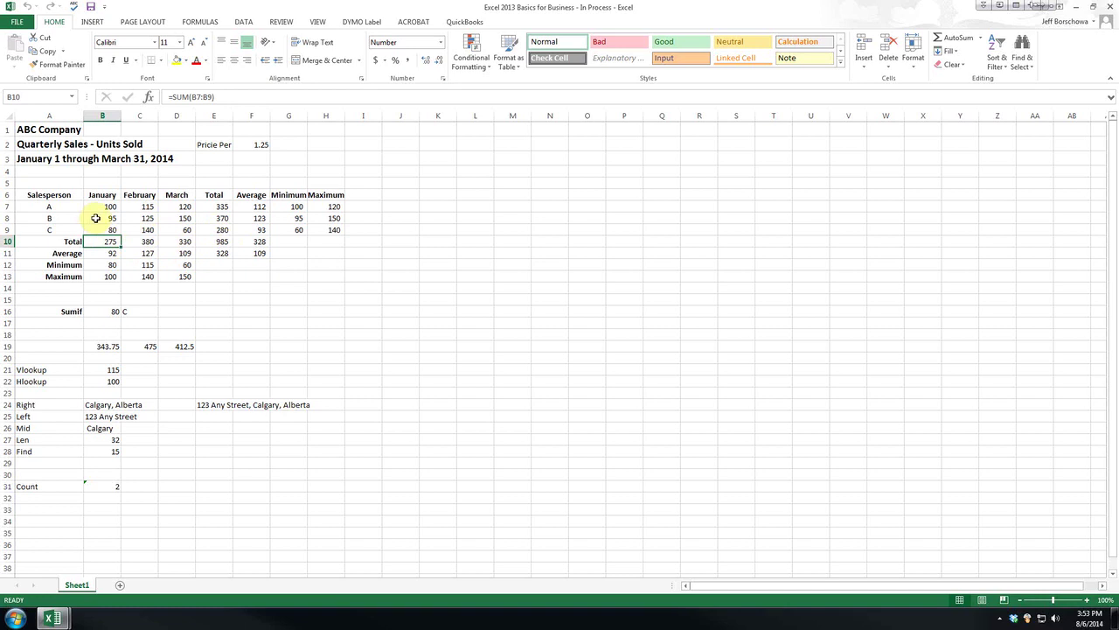
left_click_drag(101, 207, 102, 226)
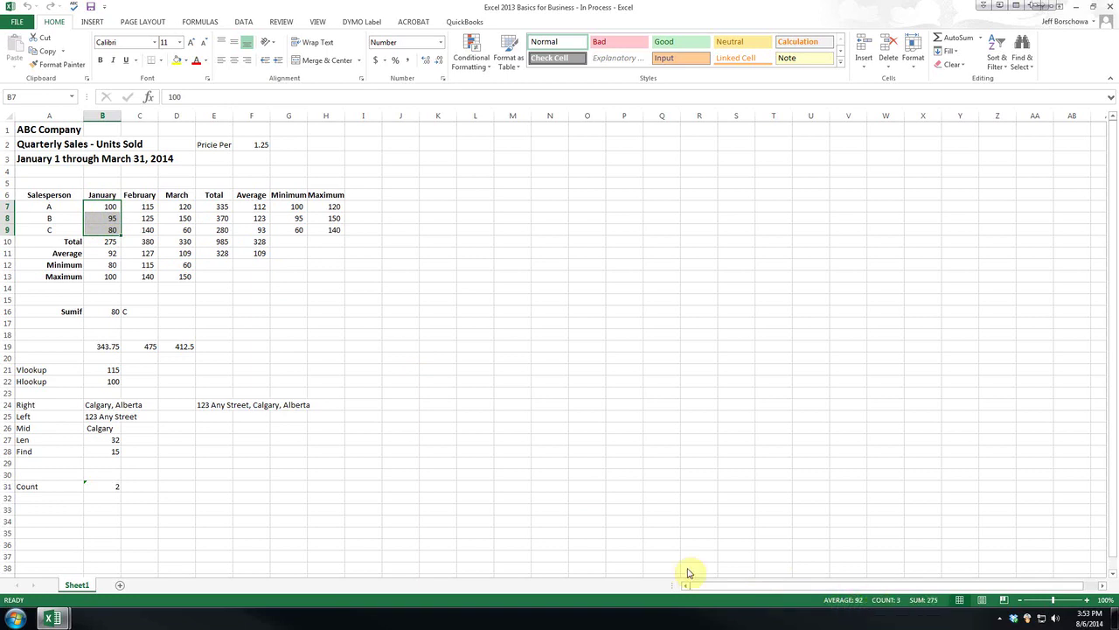
left_click(105, 242)
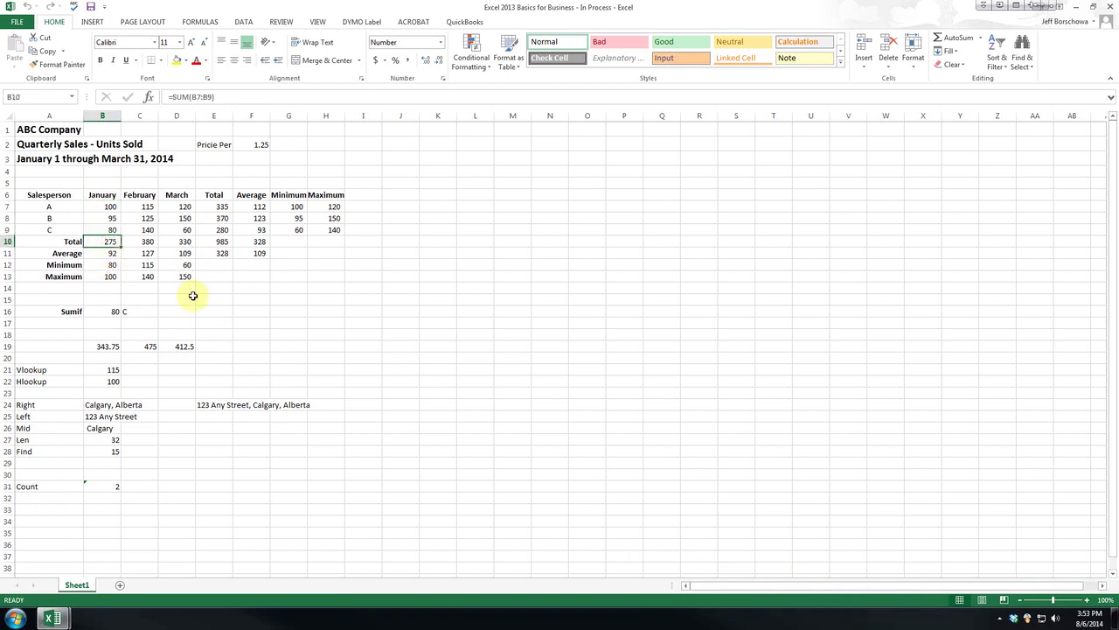
left_click(107, 254)
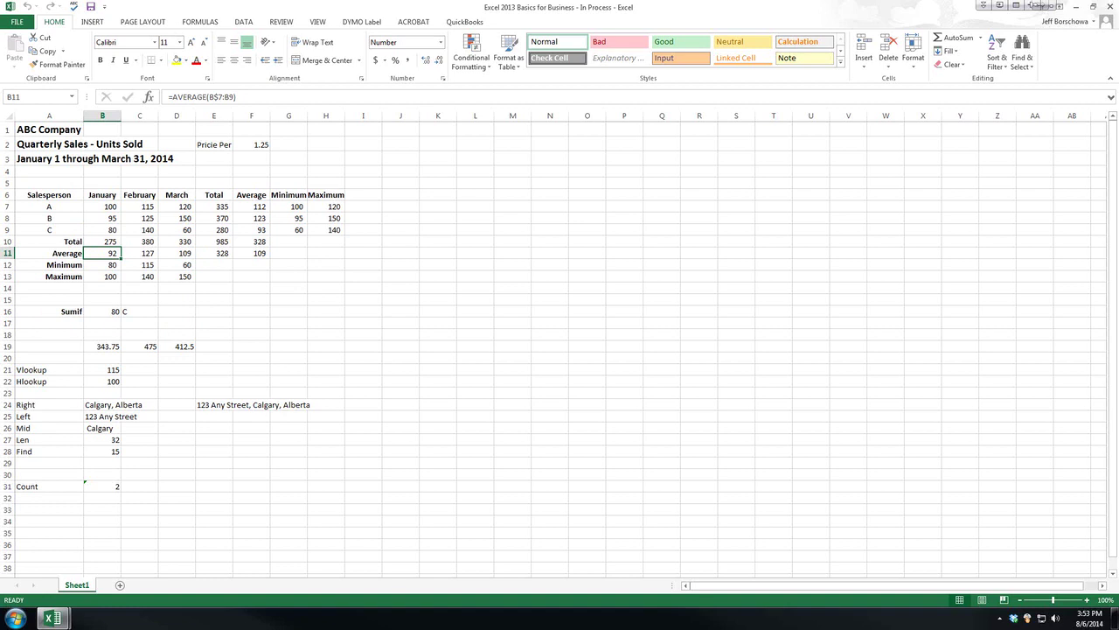
Review the function arguments of the SUMIF formula in B16, including its range, and close them without changes
left_click(62, 312)
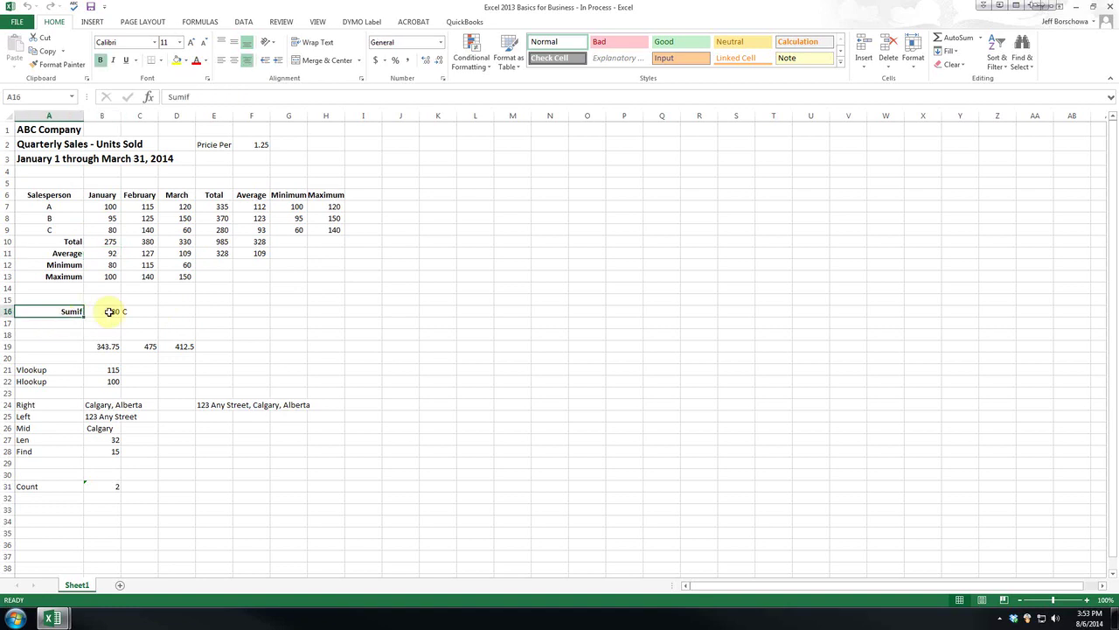
left_click(108, 311)
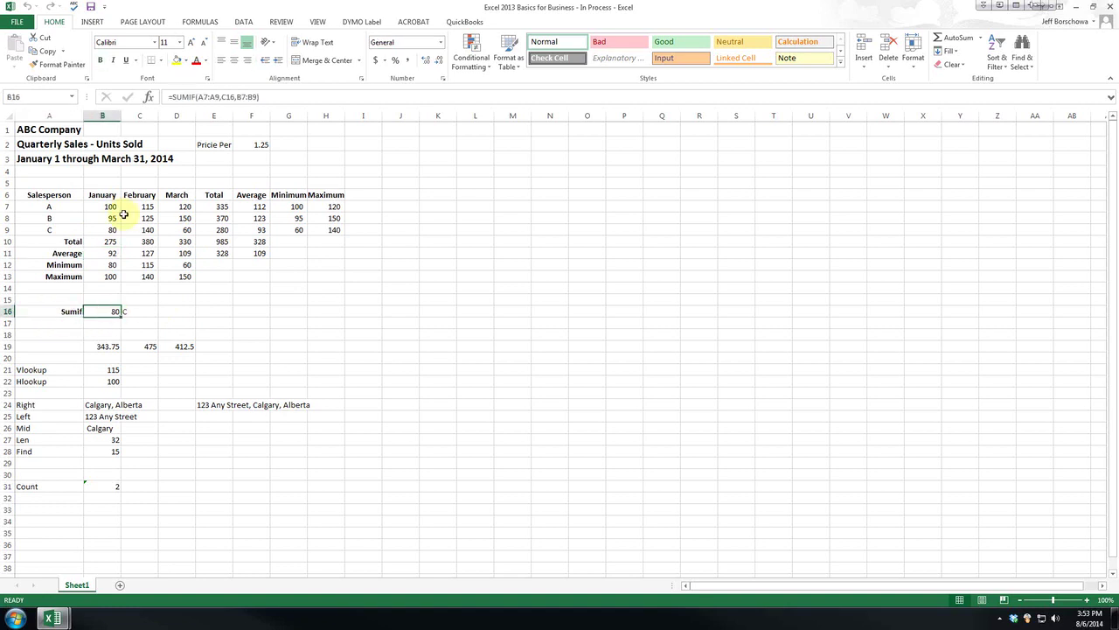
left_click(149, 97)
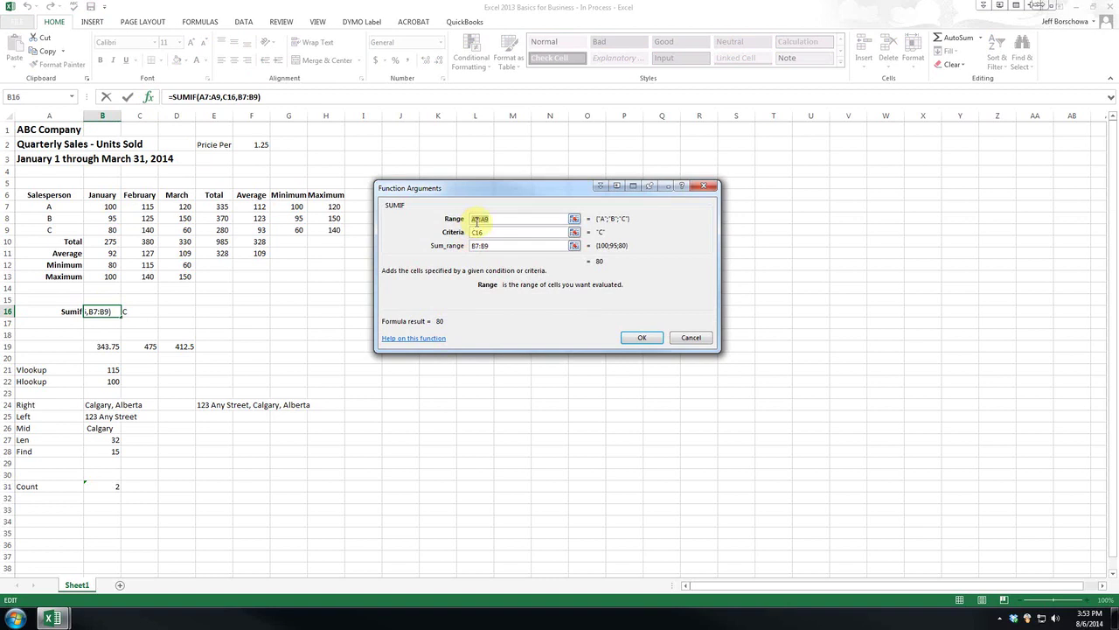
left_click_drag(473, 219, 490, 220)
left_click(638, 338)
Change the SUMIF criterion in C16 to salesperson A
left_click(136, 312)
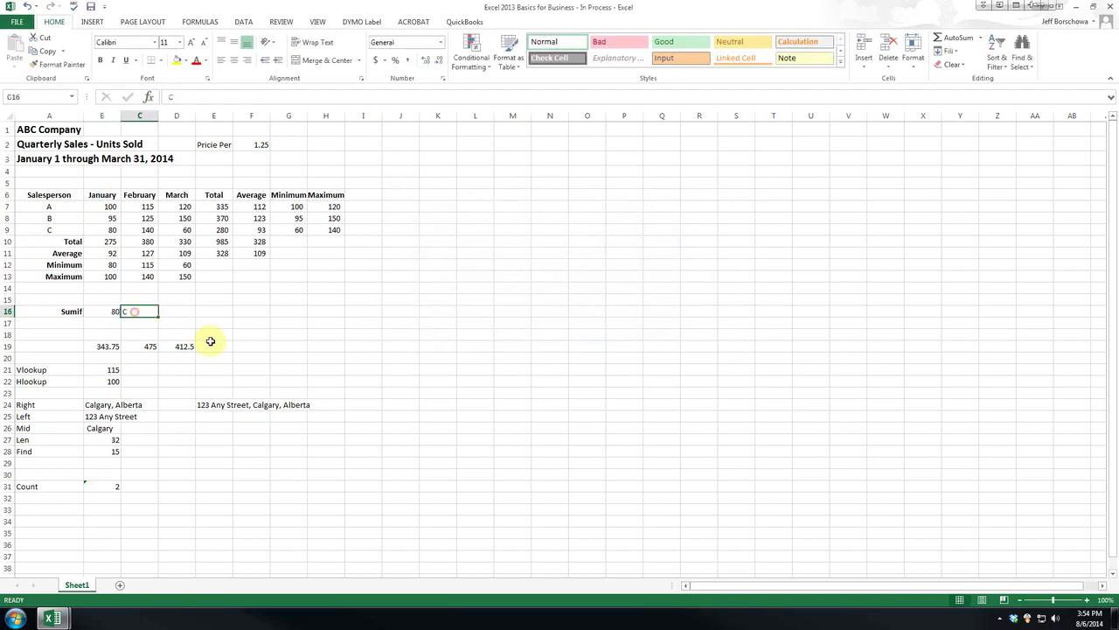
type("C")
key("BackSpace")
type("A")
key("Return")
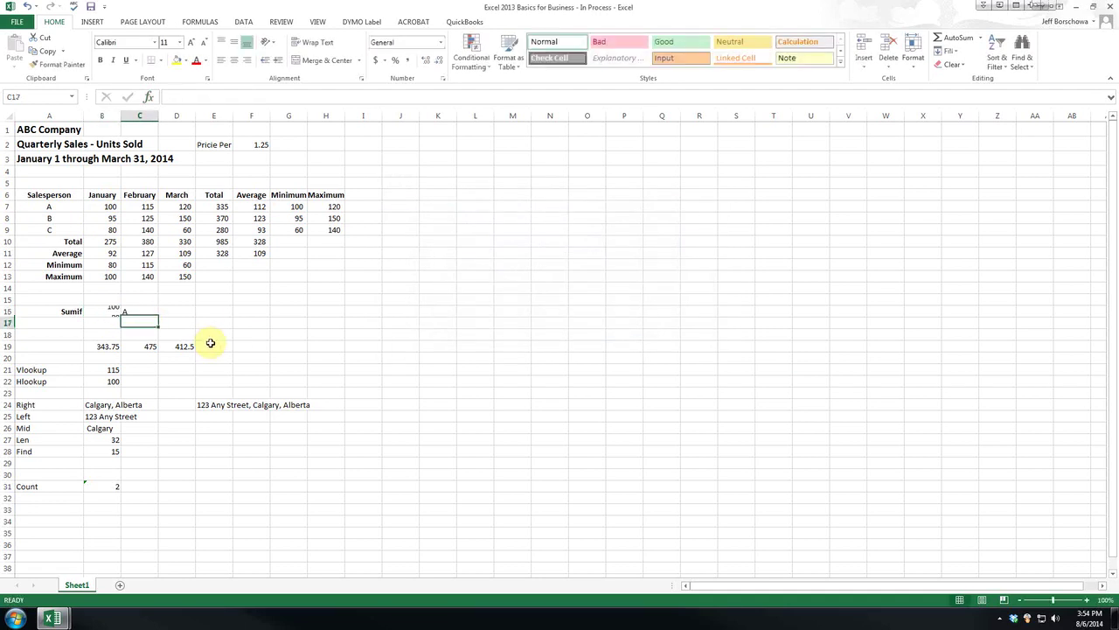
Insert a row above salesperson B and fill it with a second salesperson A entry of 152 units for January
left_click(7, 218)
right_click(8, 218)
left_click(33, 298)
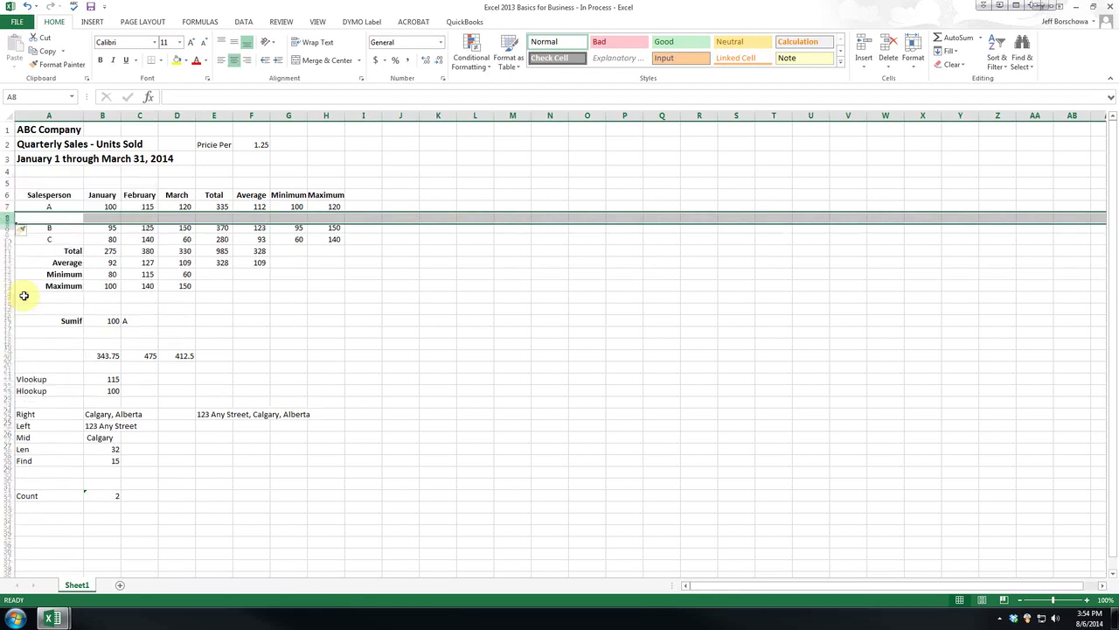
left_click(44, 220)
type("A")
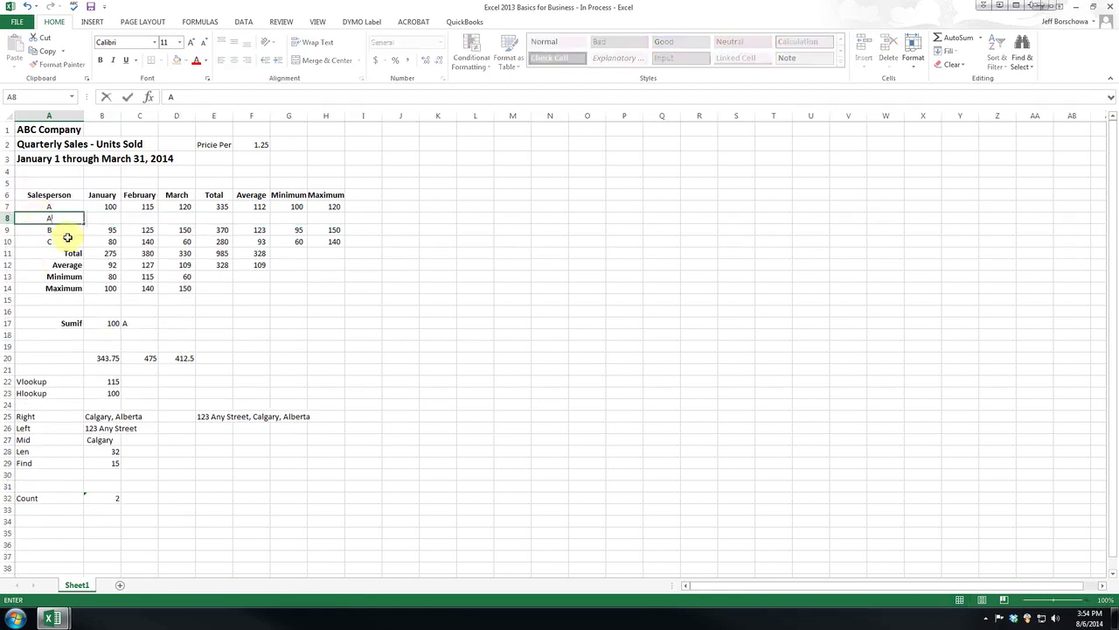
key("Tab")
type("1")
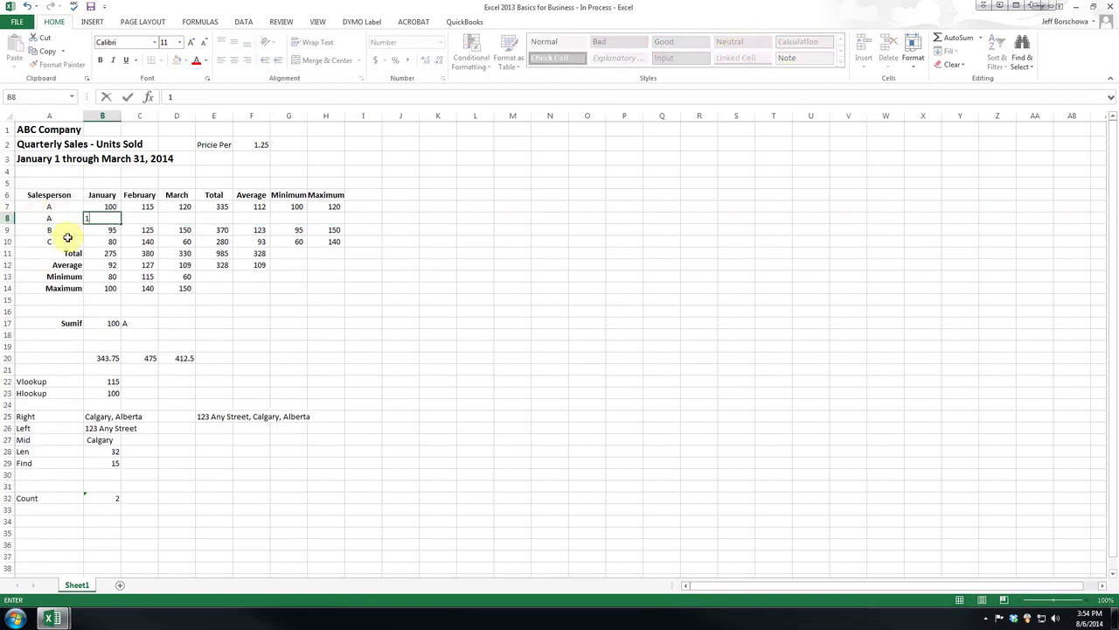
key("Return")
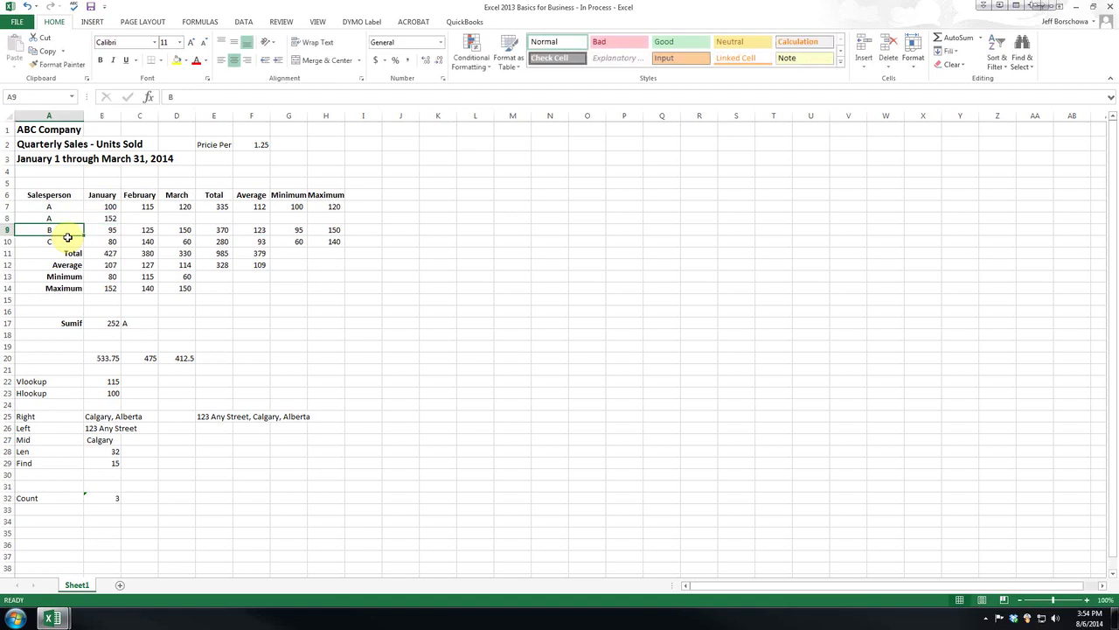
left_click(129, 323)
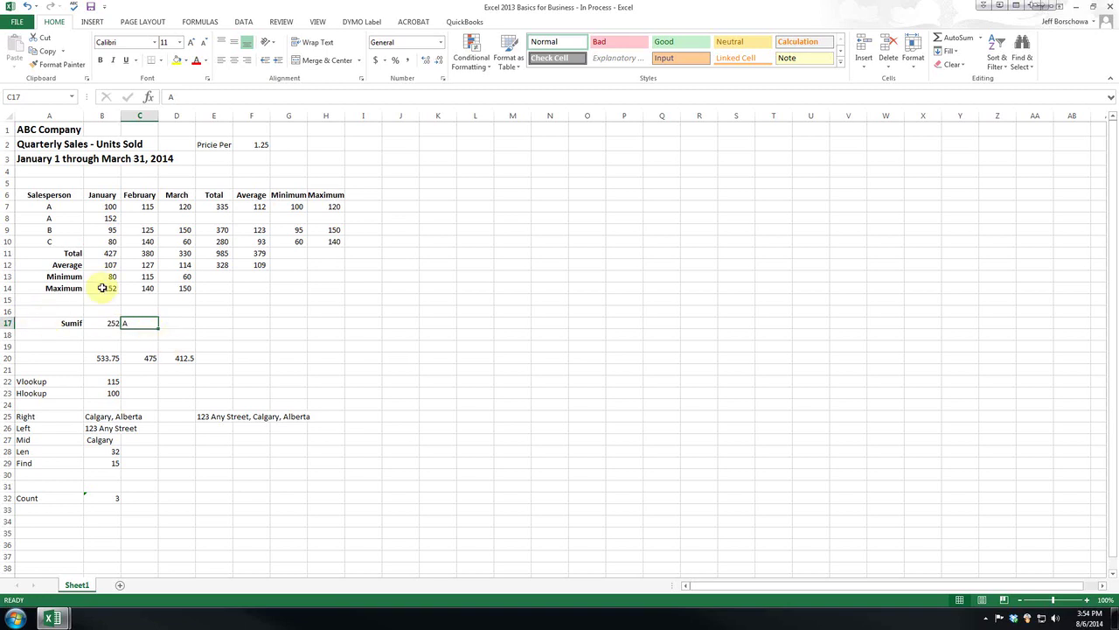
left_click(216, 157)
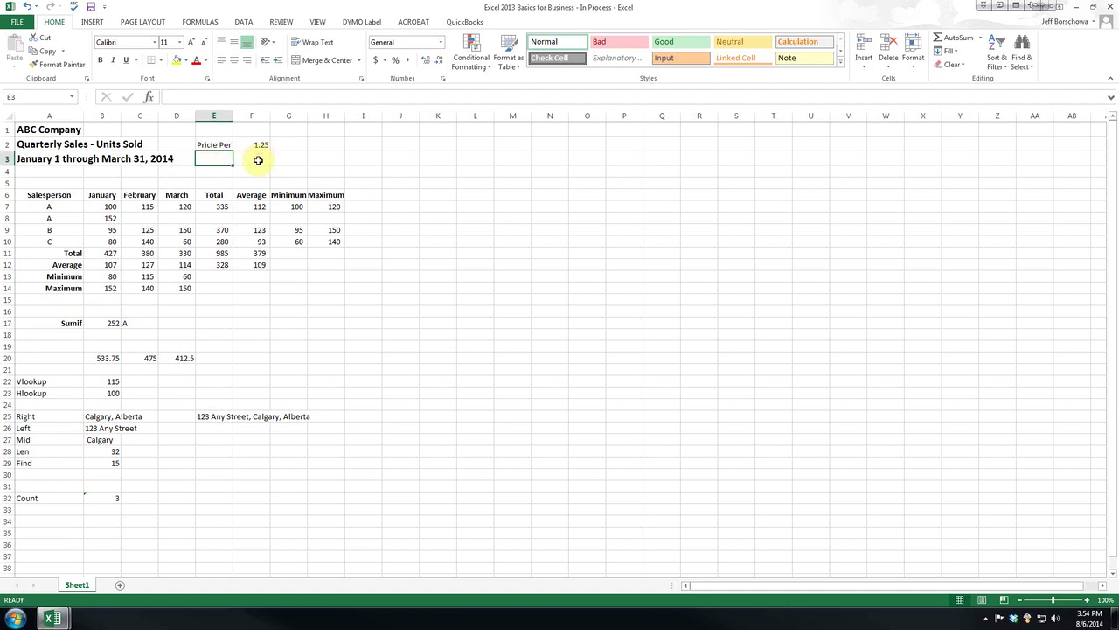
Bring up the function arguments of the VLOOKUP formula in B22 and pick A6:D10 as its lookup value
left_click(107, 383)
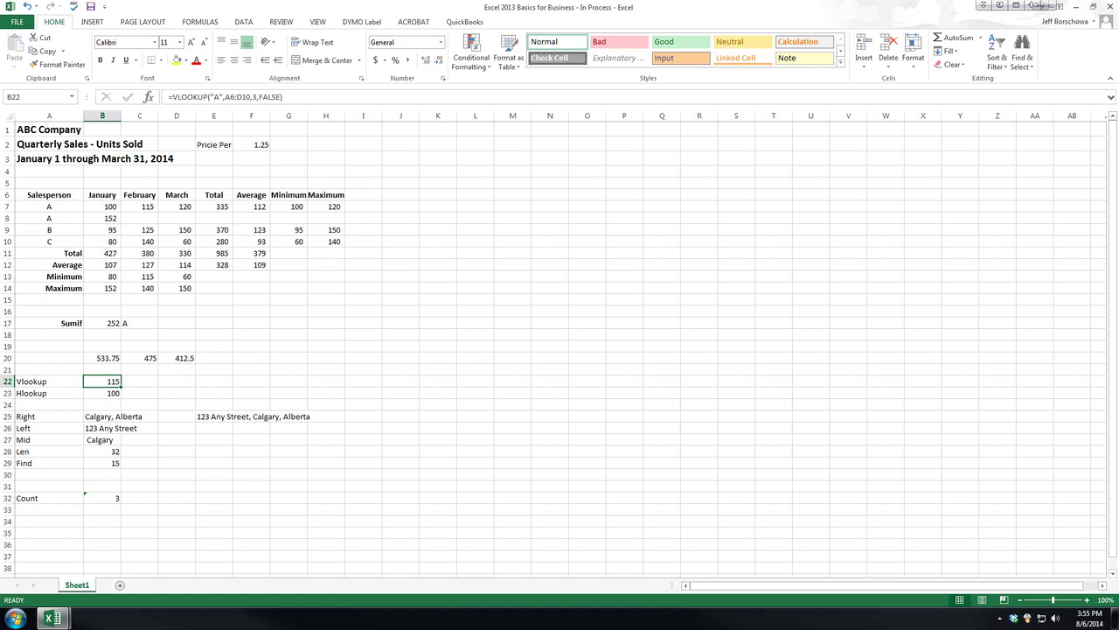
double_click(106, 380)
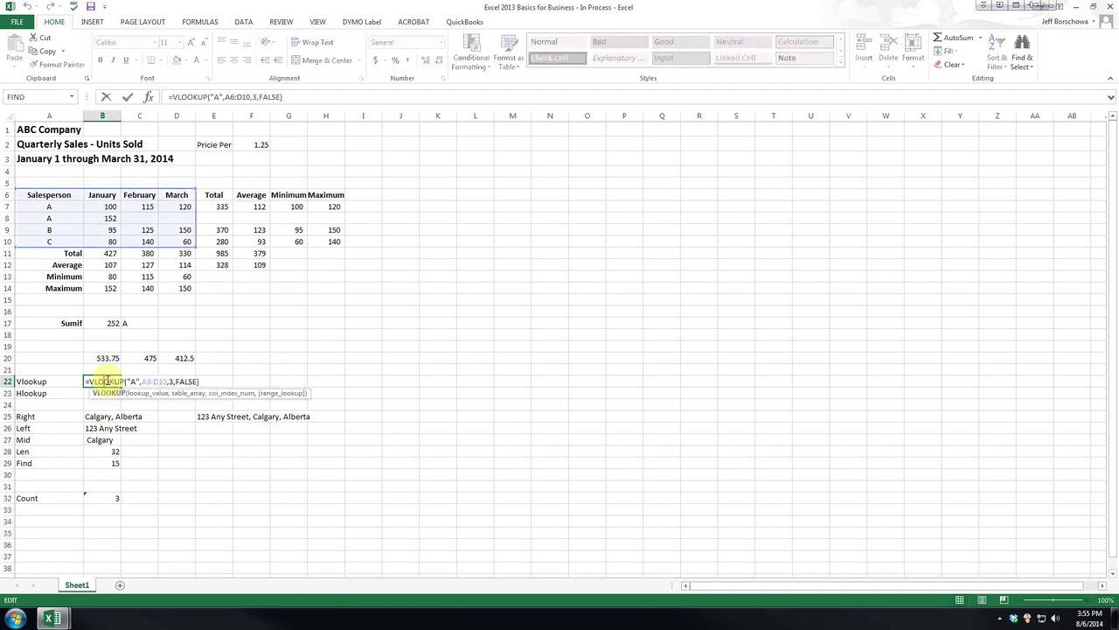
left_click(149, 97)
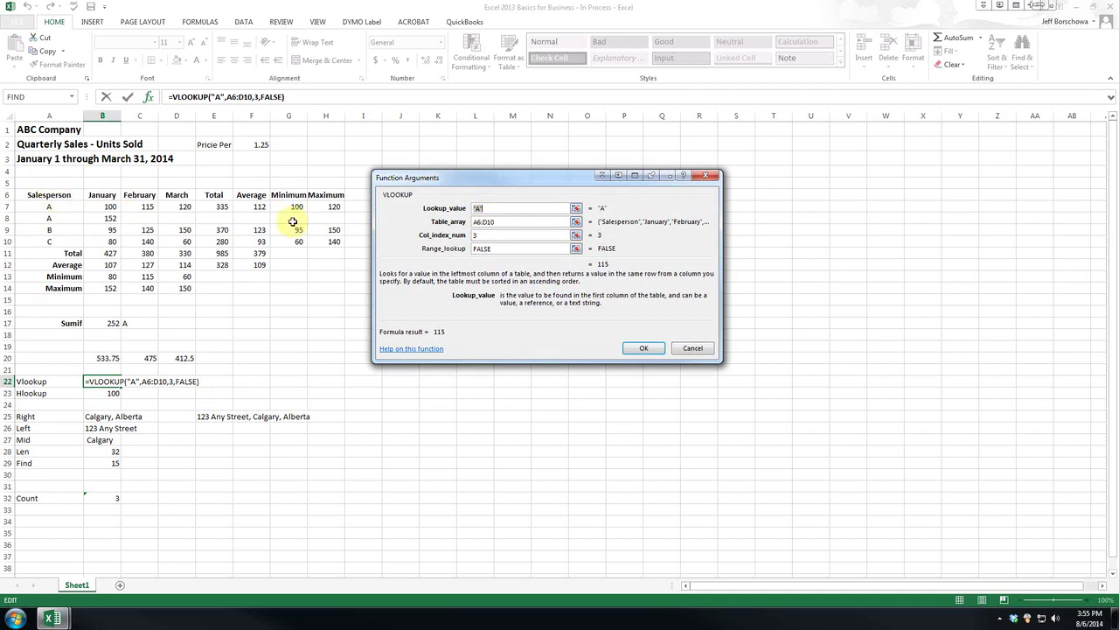
left_click(37, 195)
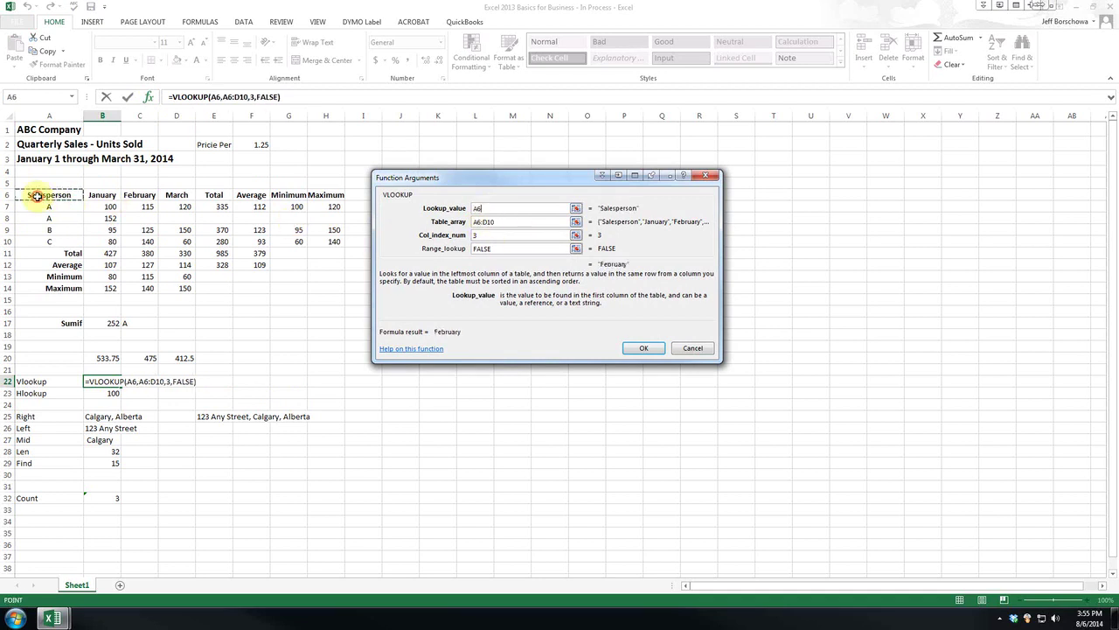
left_click_drag(37, 195, 189, 239)
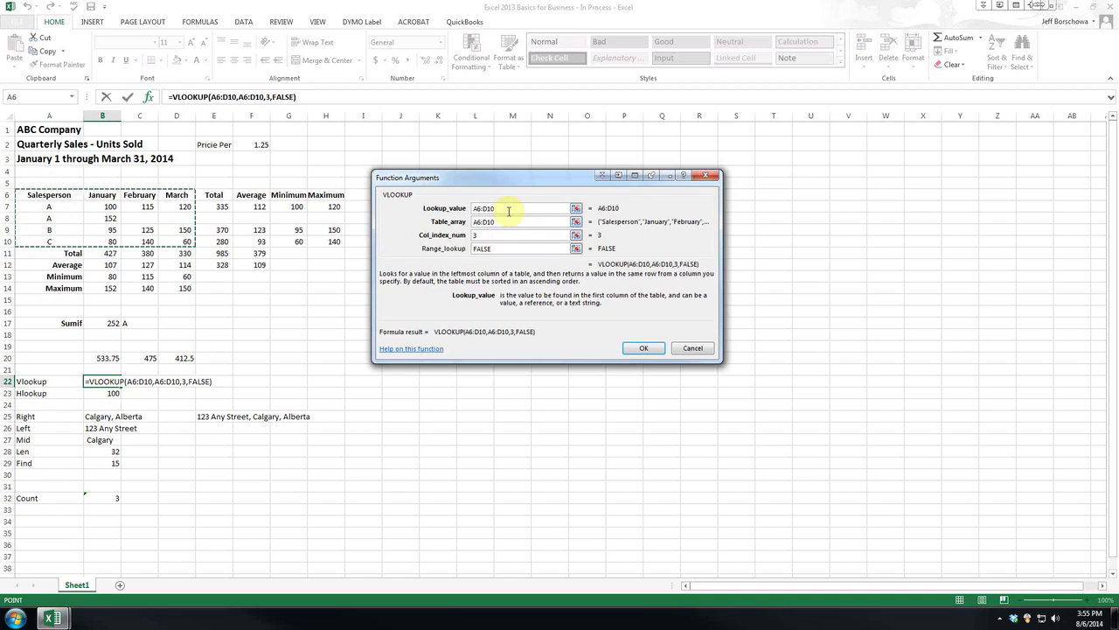
Set the VLOOKUP lookup value to "A", go through the column index and range lookup arguments, and accept the formula
left_click_drag(508, 211, 428, 215)
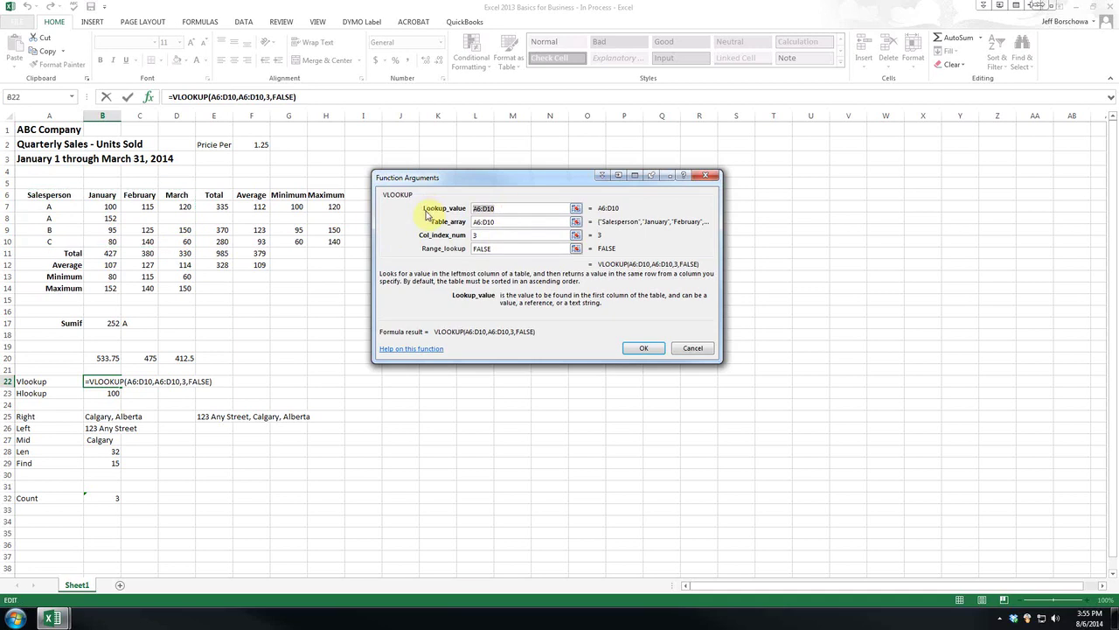
type("A")
key("Tab")
key("Tab")
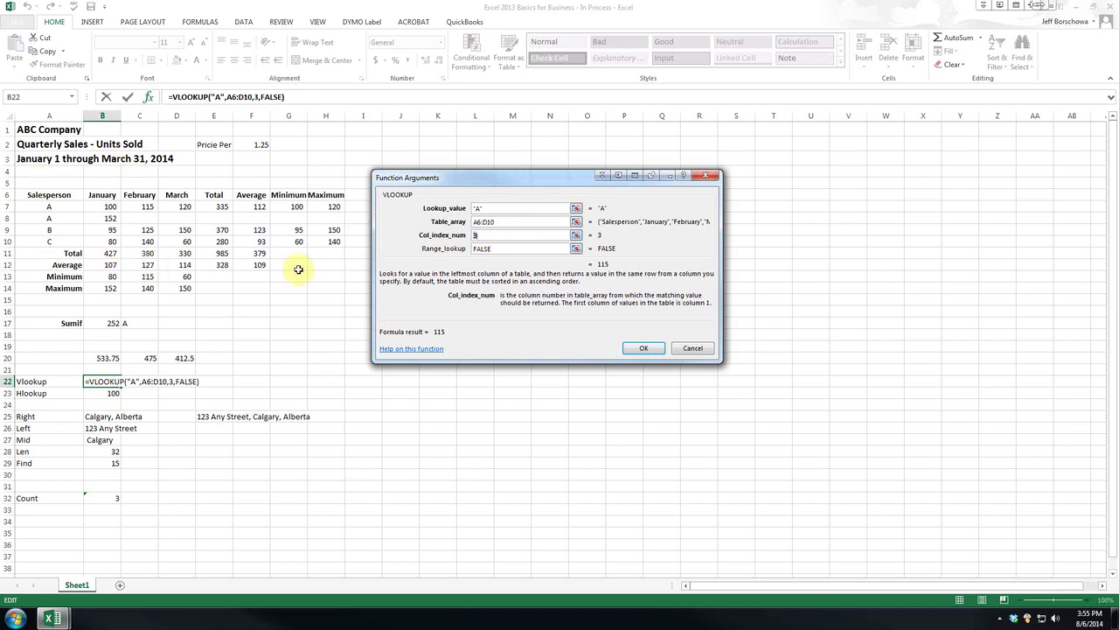
left_click(505, 250)
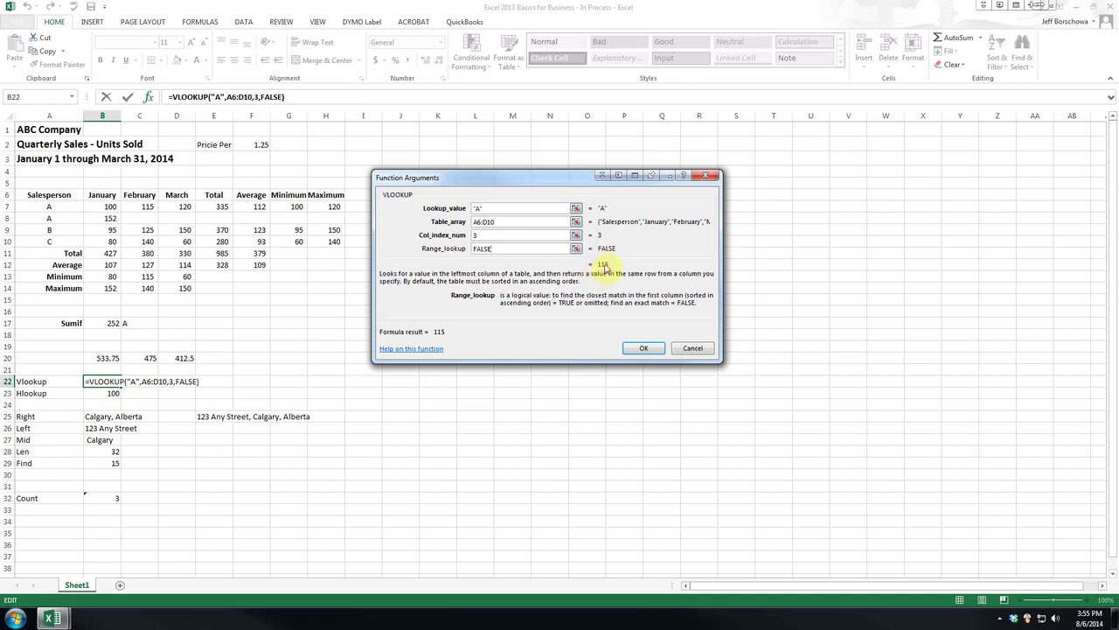
left_click(638, 348)
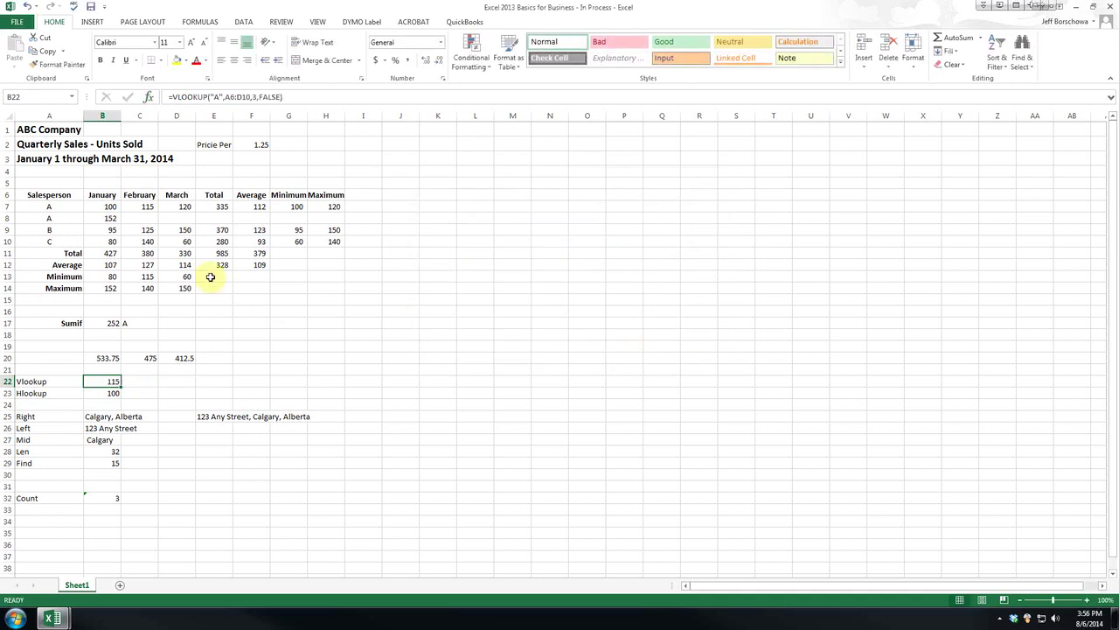
Enter 125 as the February sales in C8 for the second salesperson A row and check the VLOOKUP cell B22
left_click(141, 221)
type("125")
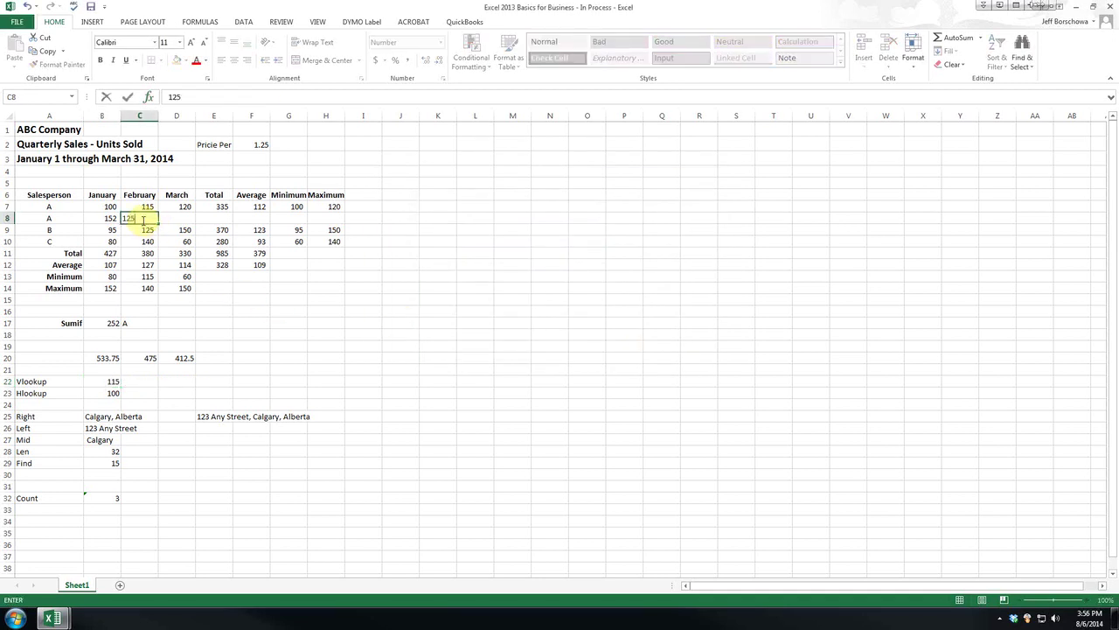
key("Return")
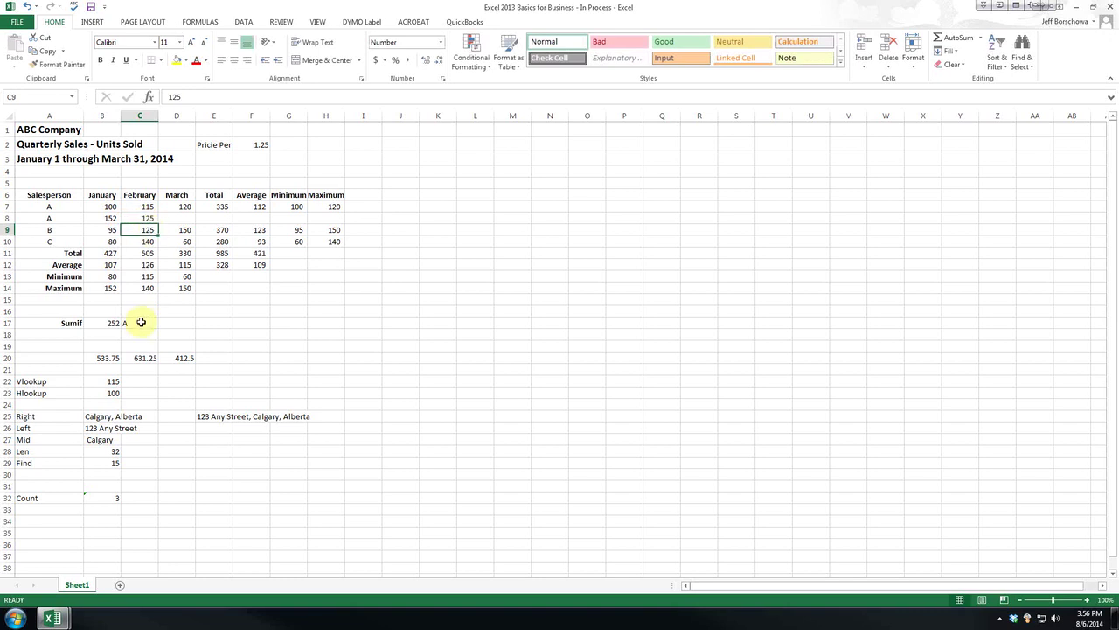
left_click(108, 382)
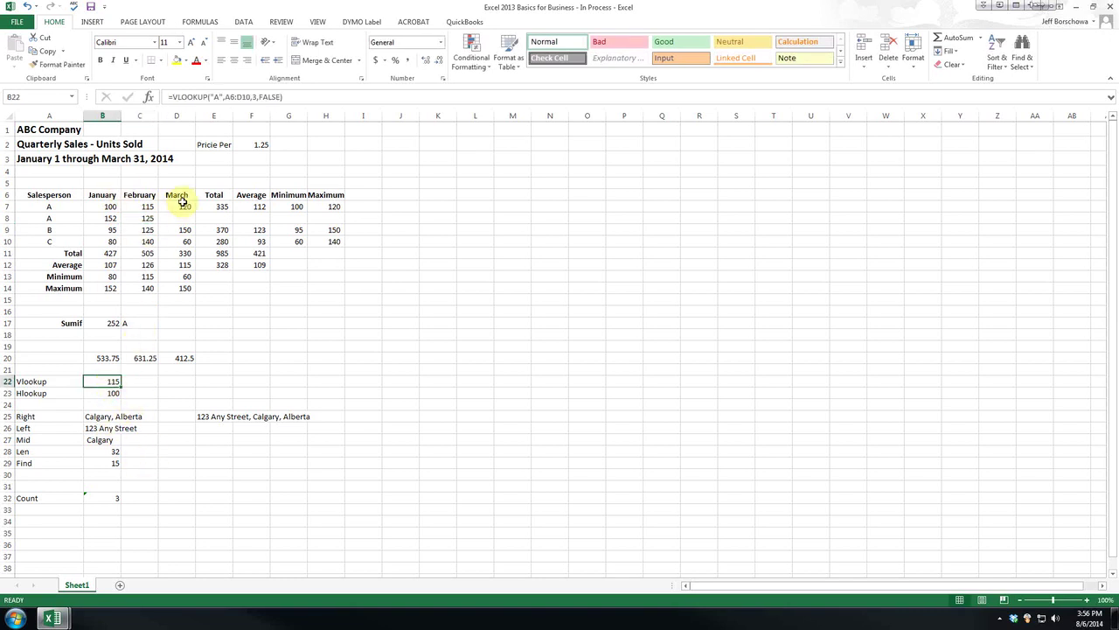
Review the function arguments of the HLOOKUP formula in B23 and close them without changes
left_click(100, 395)
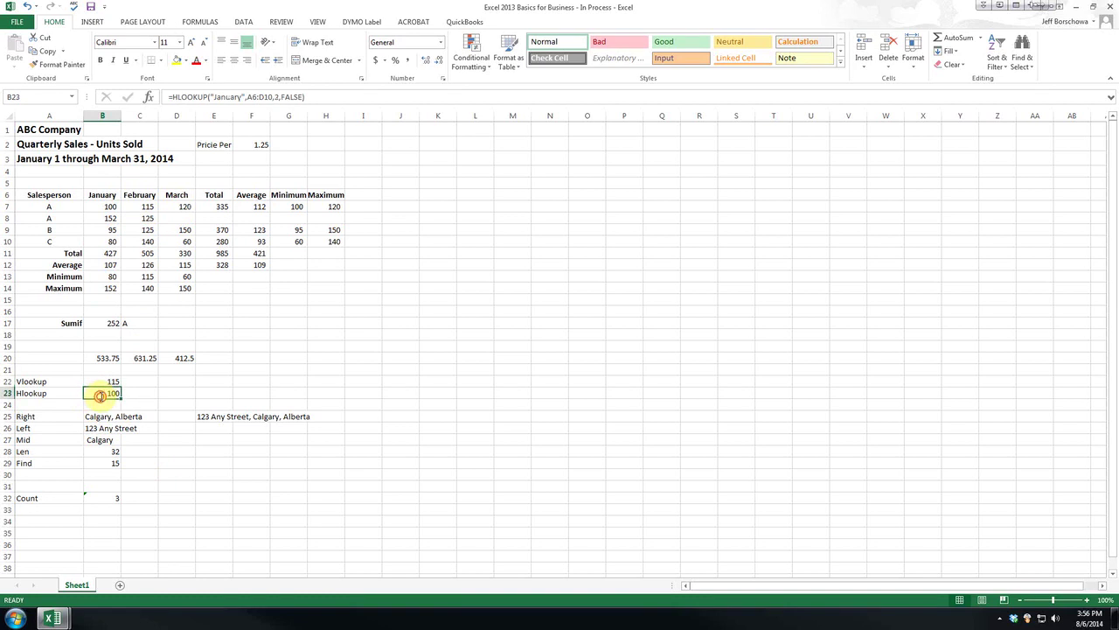
double_click(100, 395)
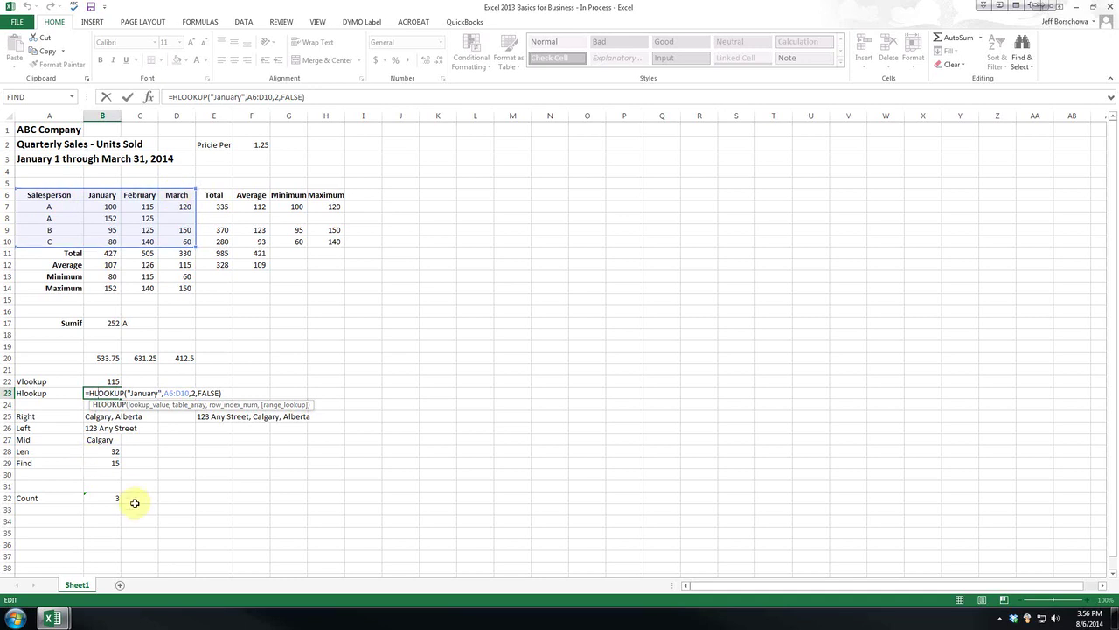
left_click(150, 97)
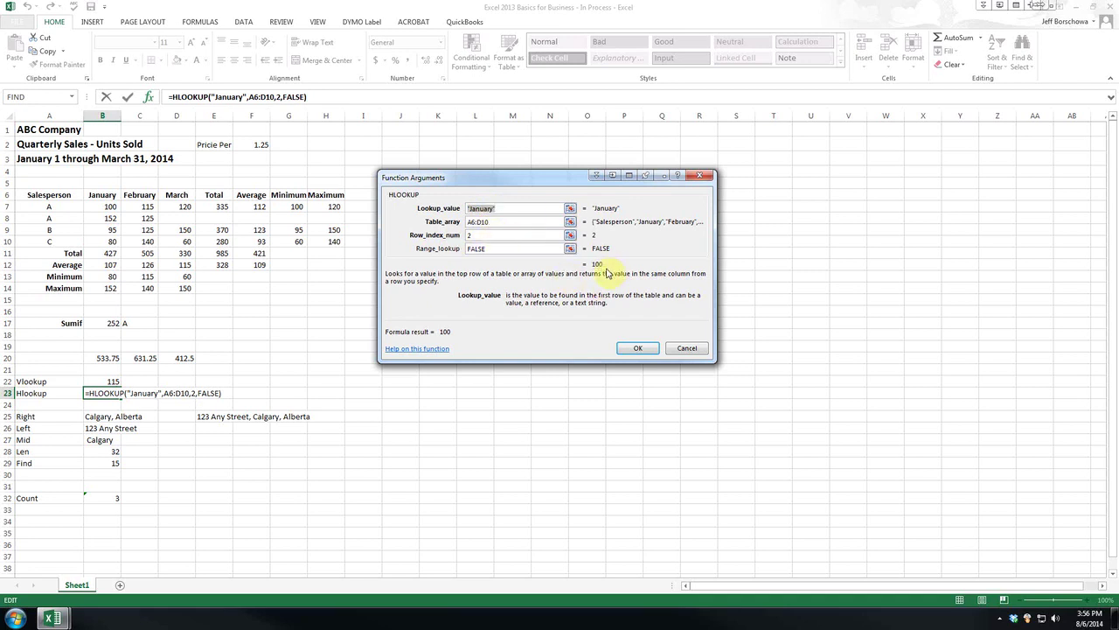
left_click(637, 349)
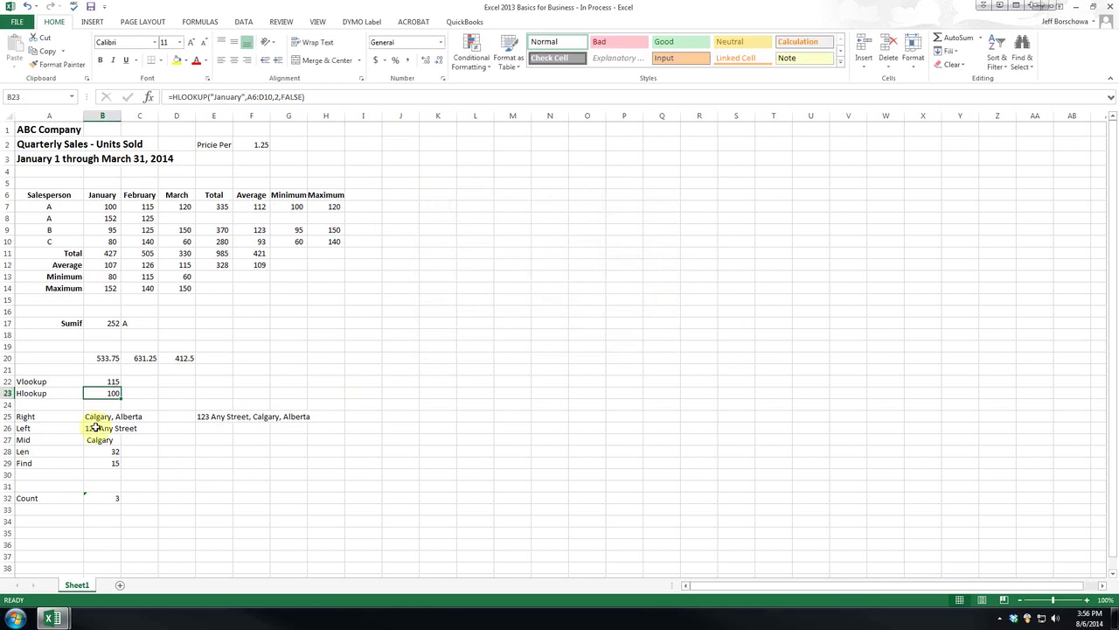
left_click(50, 397)
left_click_drag(42, 382, 40, 396)
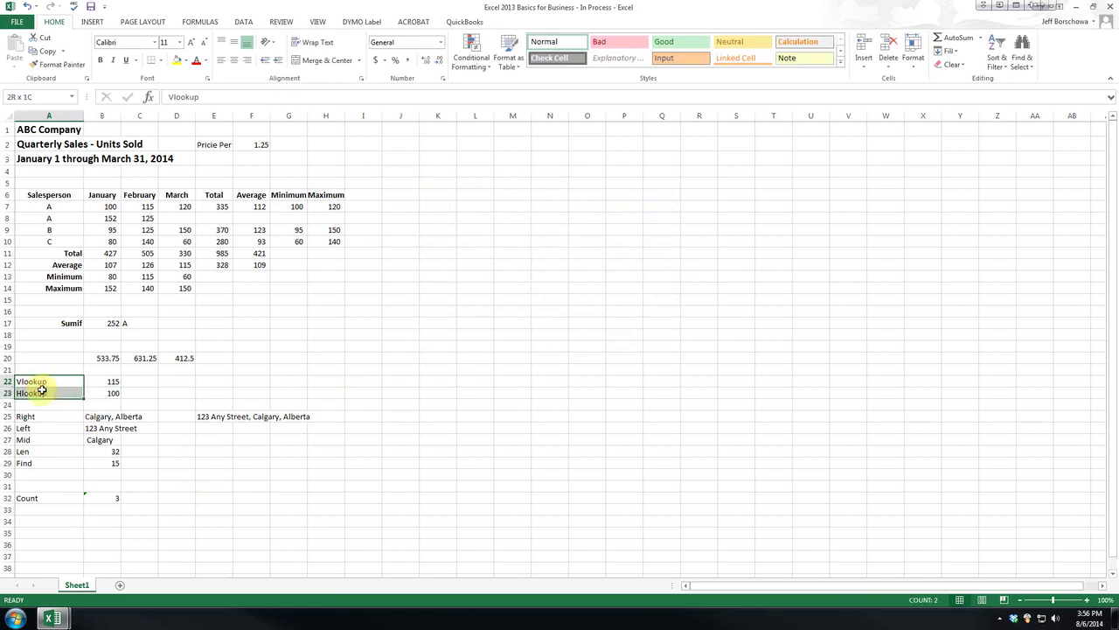
scroll(317, 292, "down", 2)
scroll(298, 289, "up", 2)
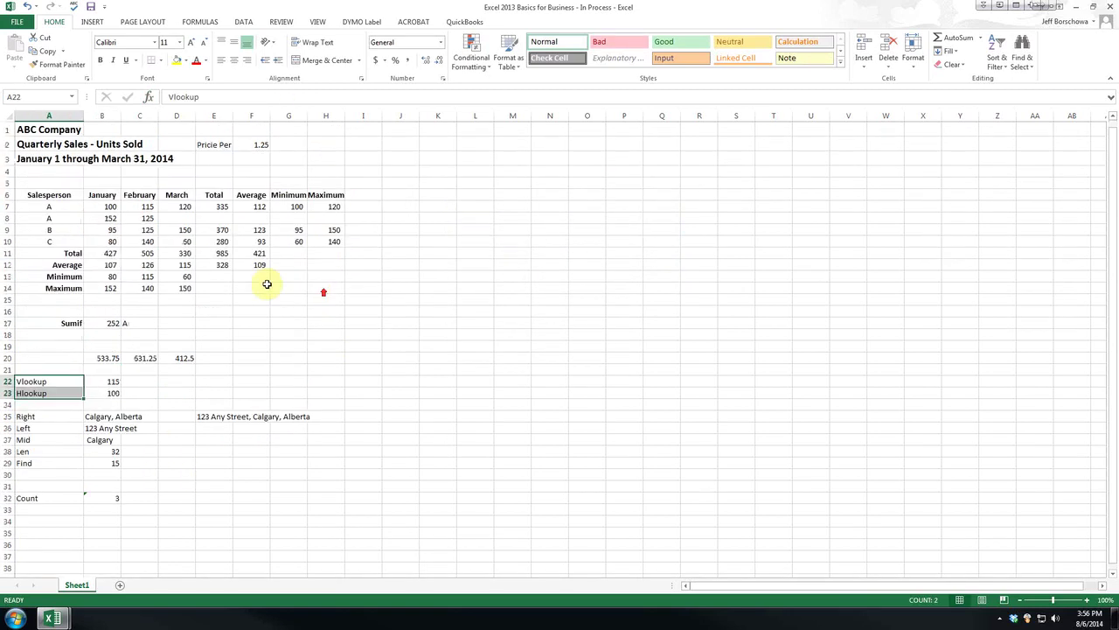
Delete row 8, the second salesperson A row, from the sales table
left_click(7, 218)
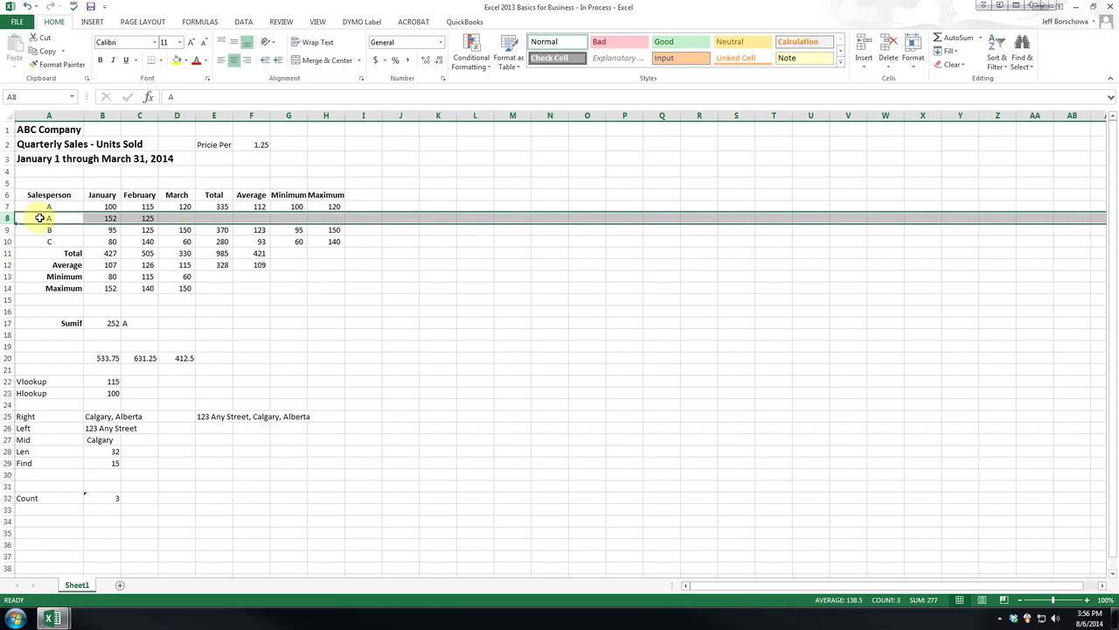
right_click(39, 217)
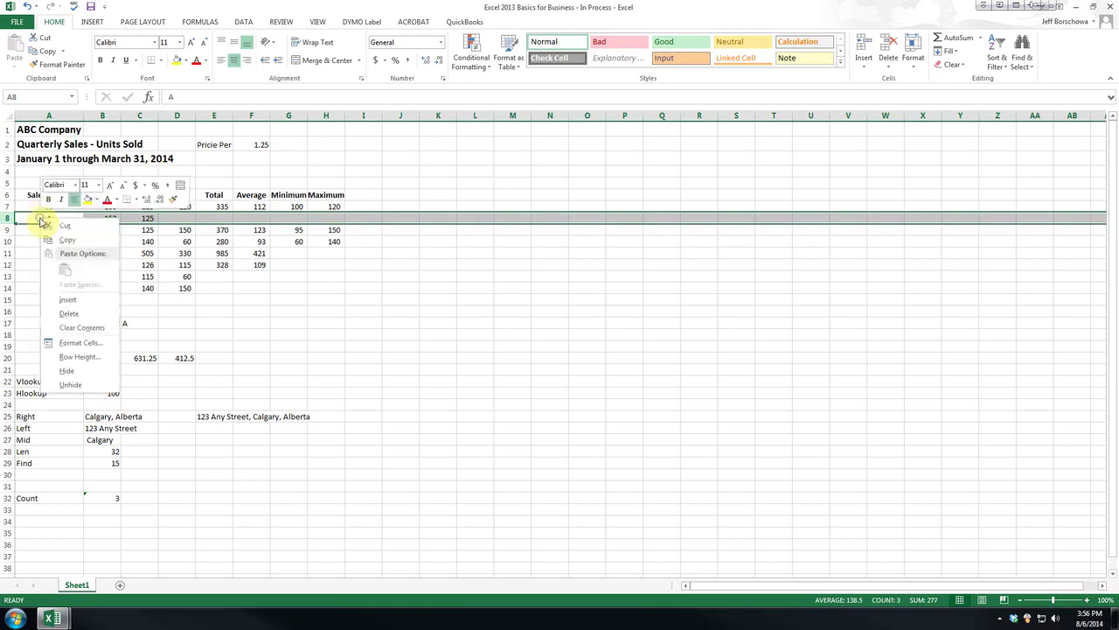
left_click(68, 313)
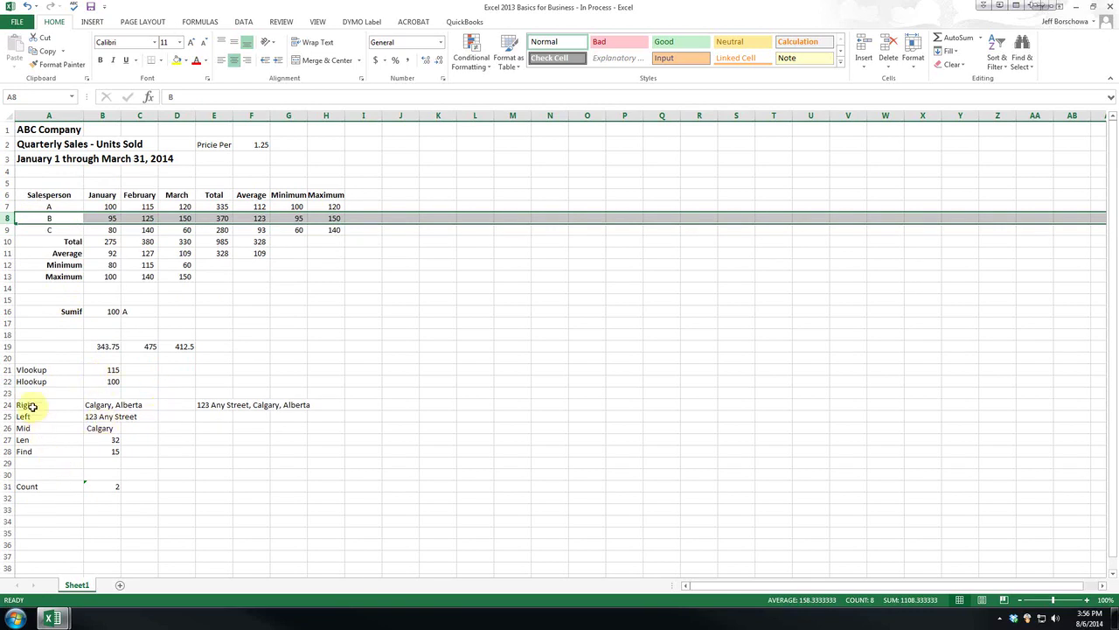
Look over the text function rows and the source address in E24, and review the function arguments of the RIGHT formula in B24
left_click_drag(29, 408, 45, 493)
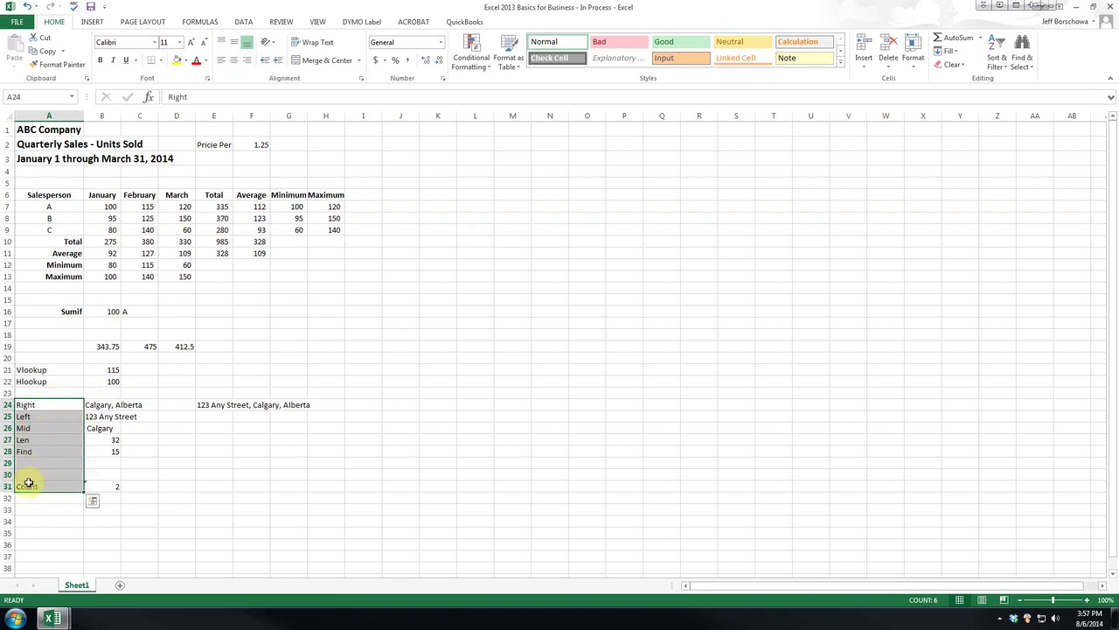
left_click_drag(36, 407, 32, 451)
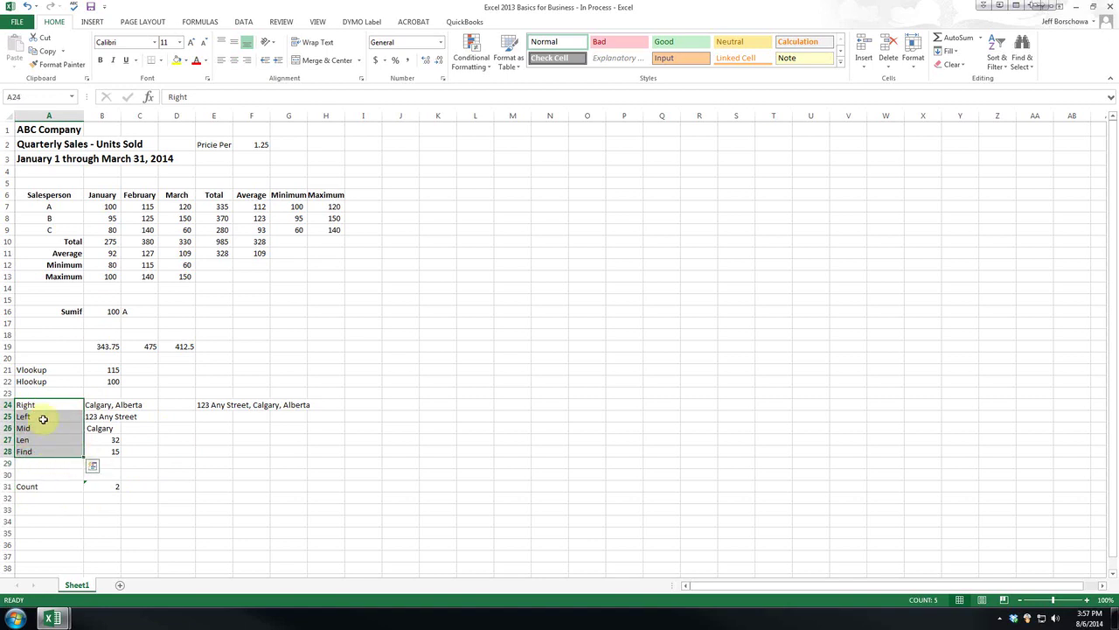
left_click(220, 405)
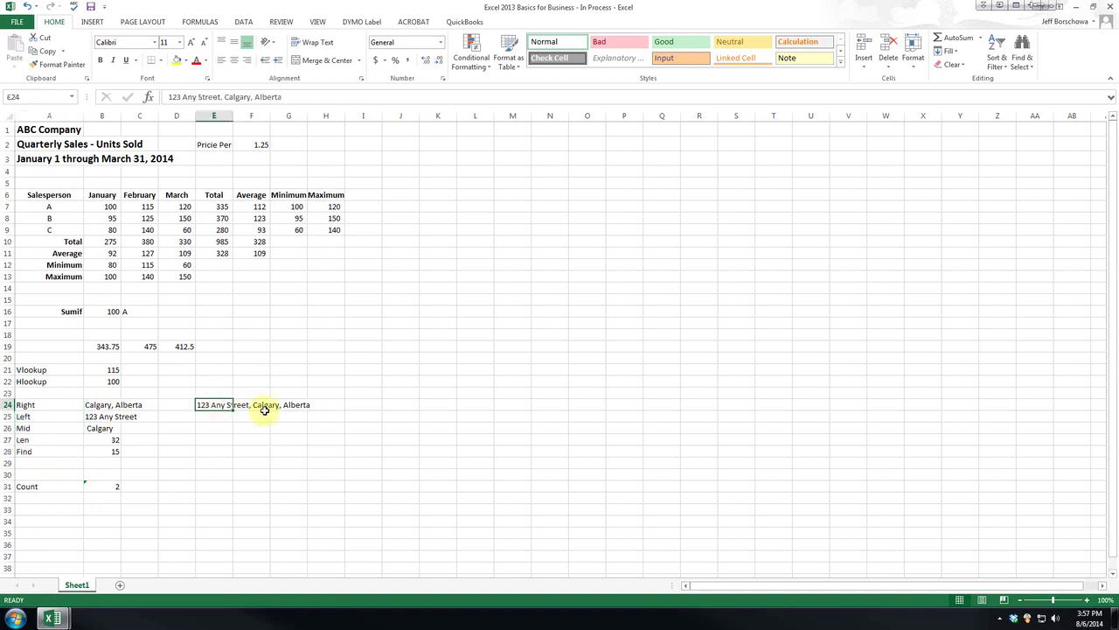
left_click(103, 406)
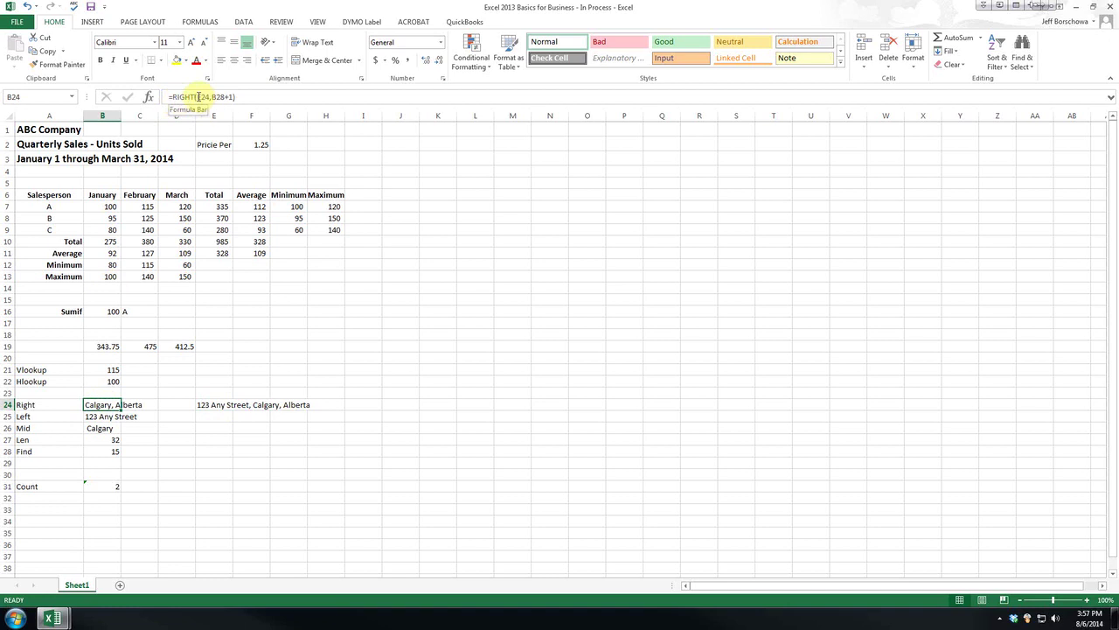
left_click(149, 97)
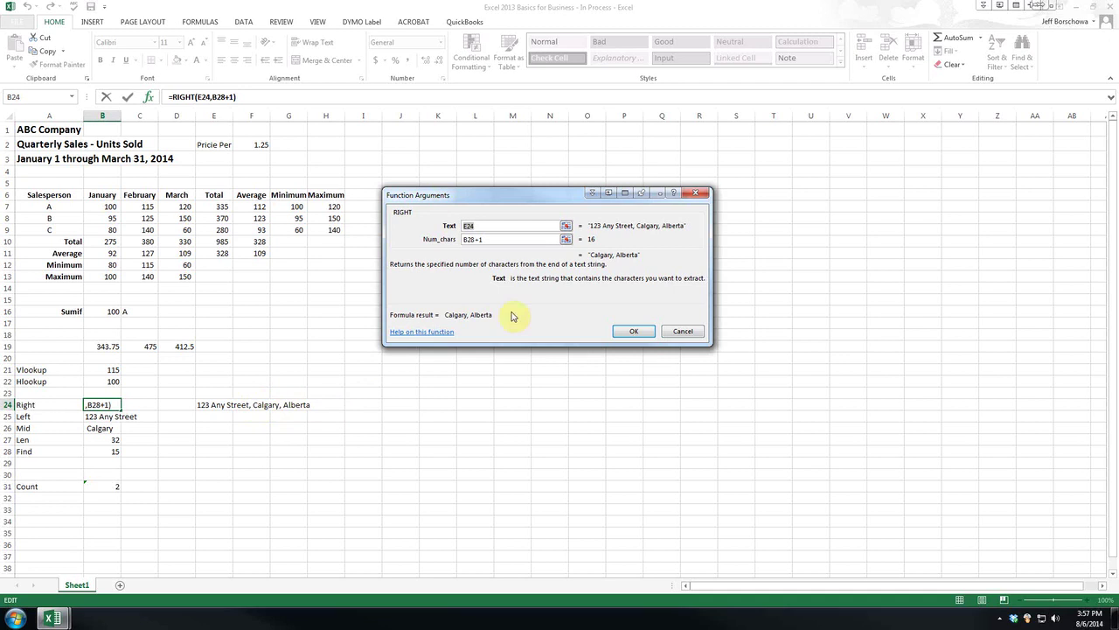
left_click(635, 335)
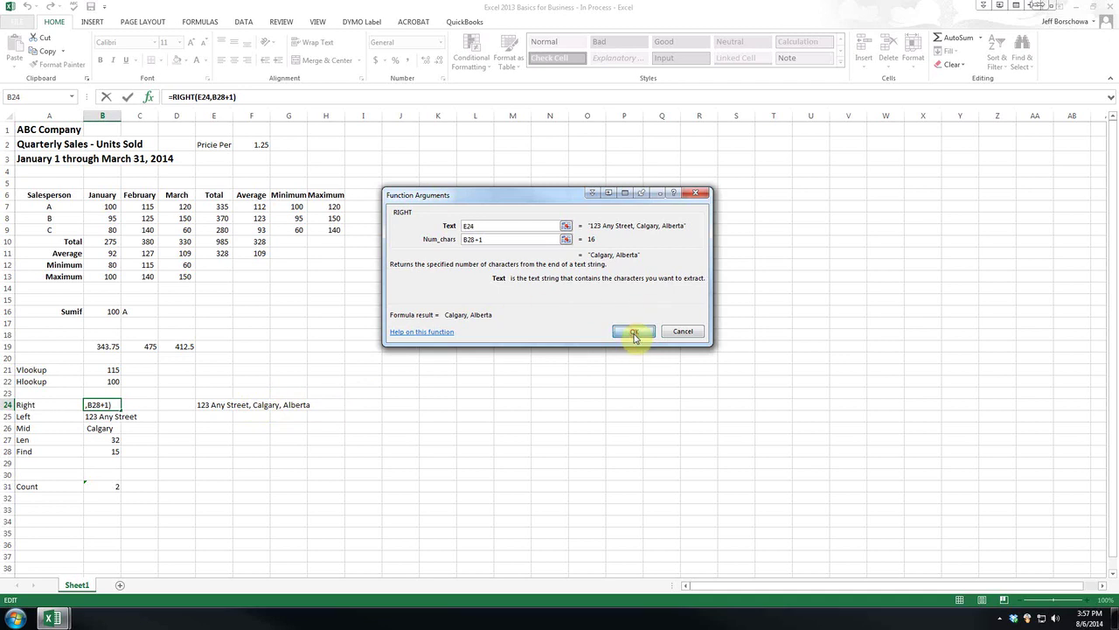
Review the function arguments of the LEFT formula in B25 and the MID formula in B26, keeping both formulas as they are
left_click(98, 418)
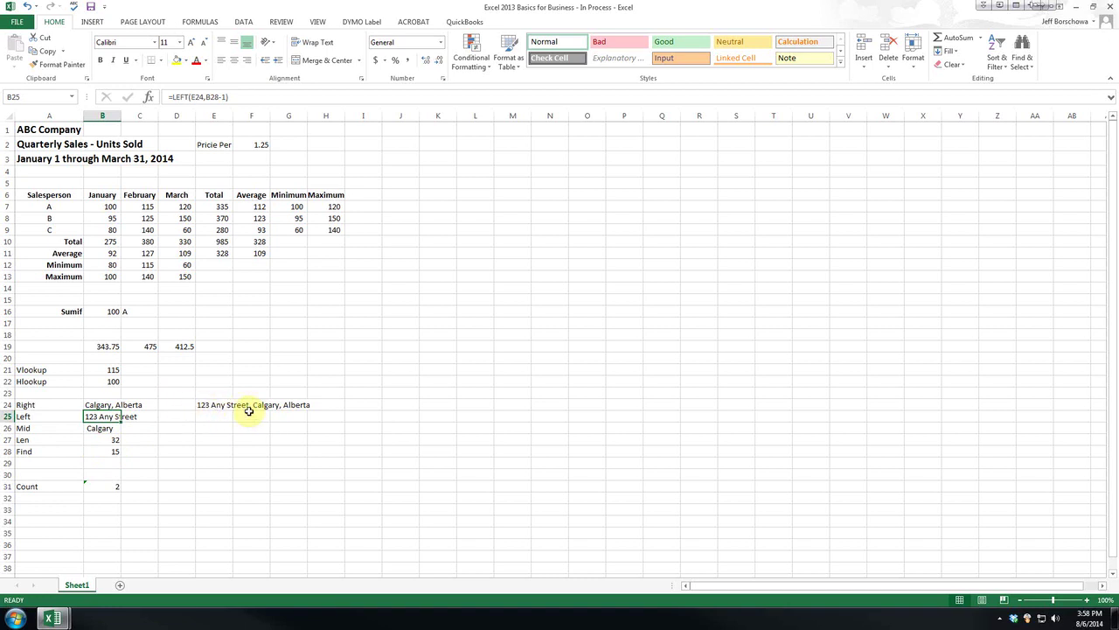
left_click(148, 96)
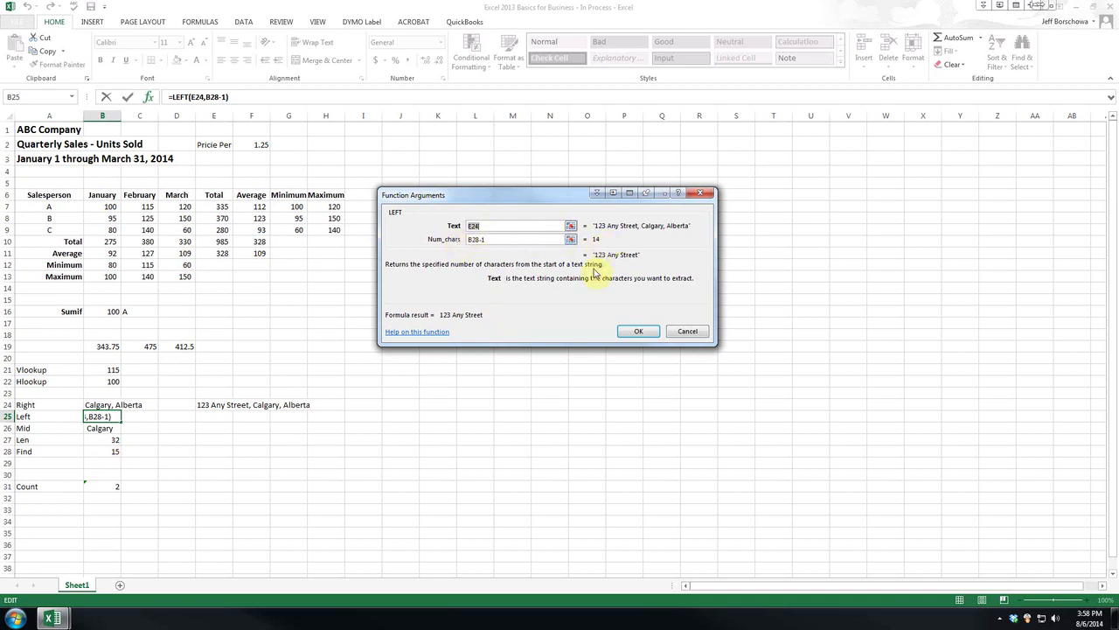
left_click(638, 330)
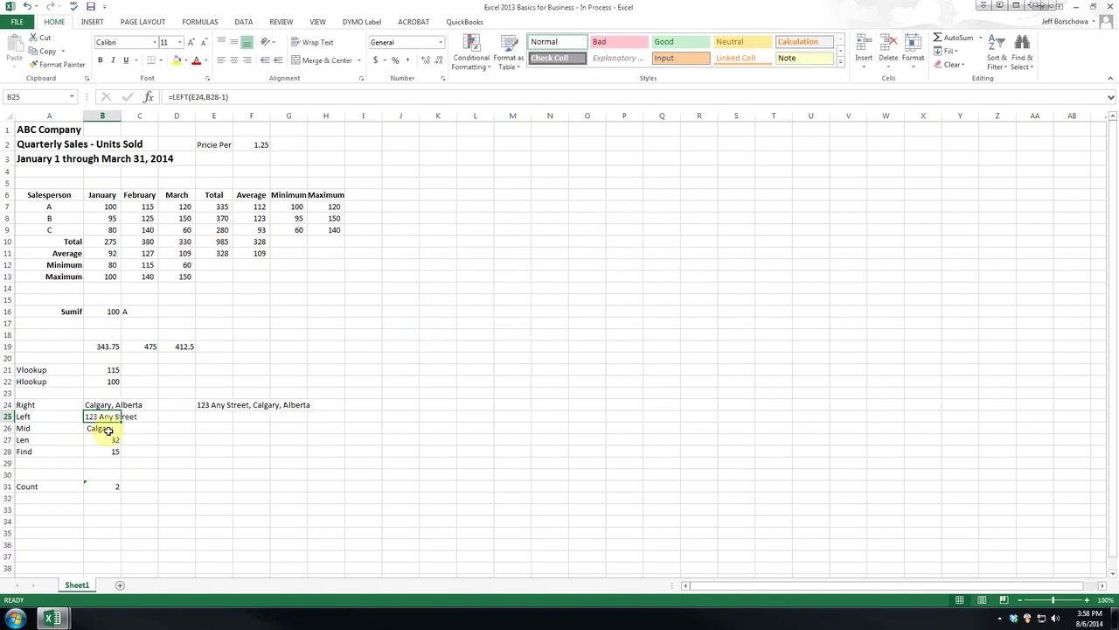
left_click(110, 428)
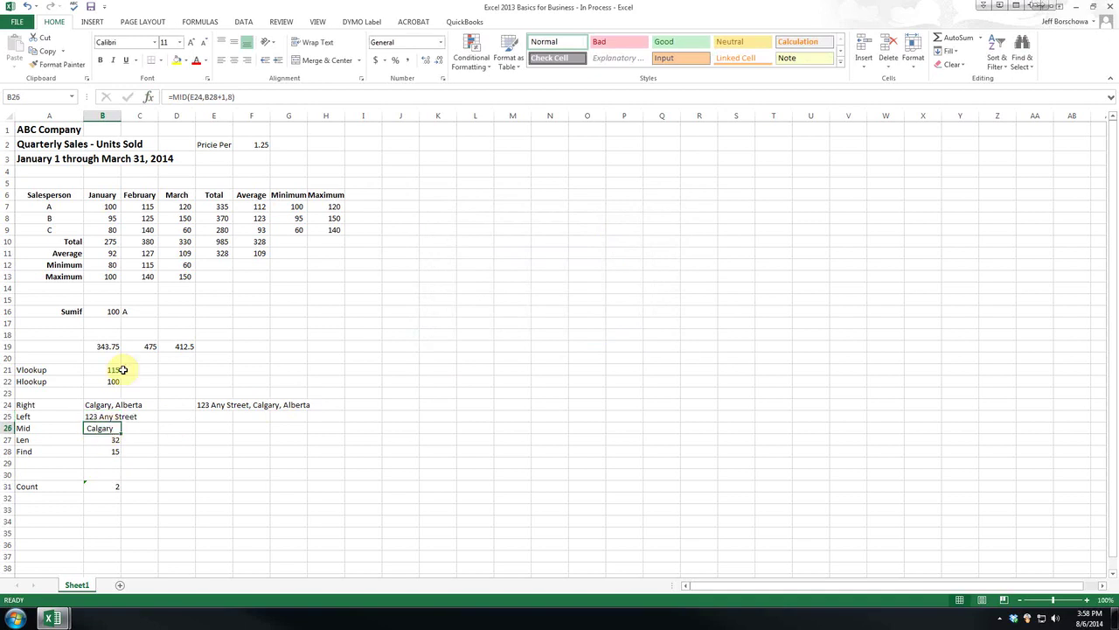
left_click(147, 96)
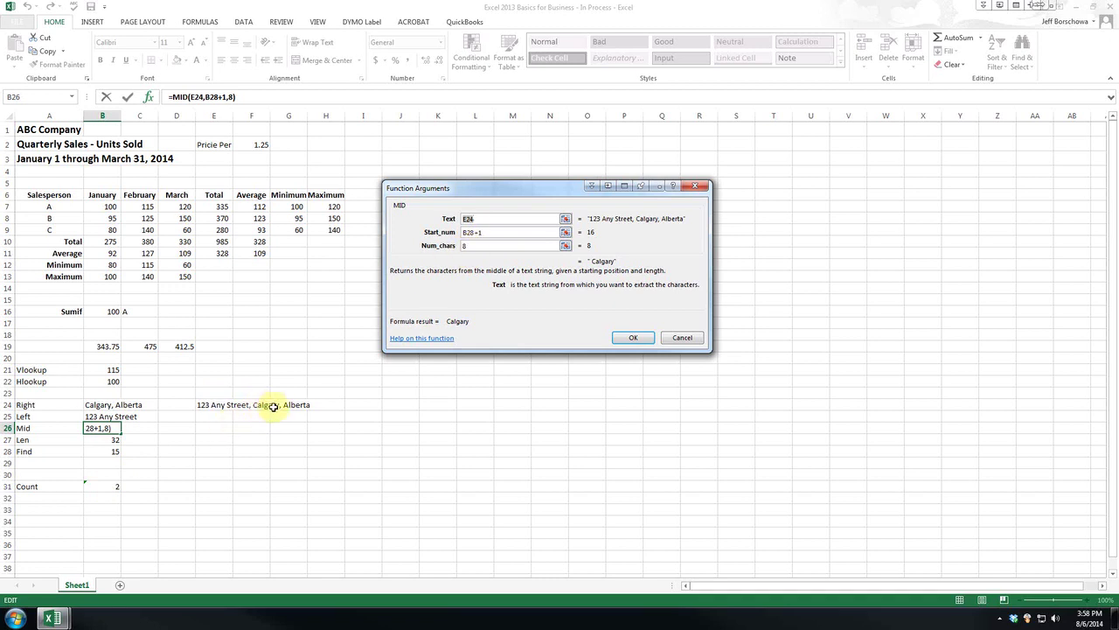
left_click(632, 337)
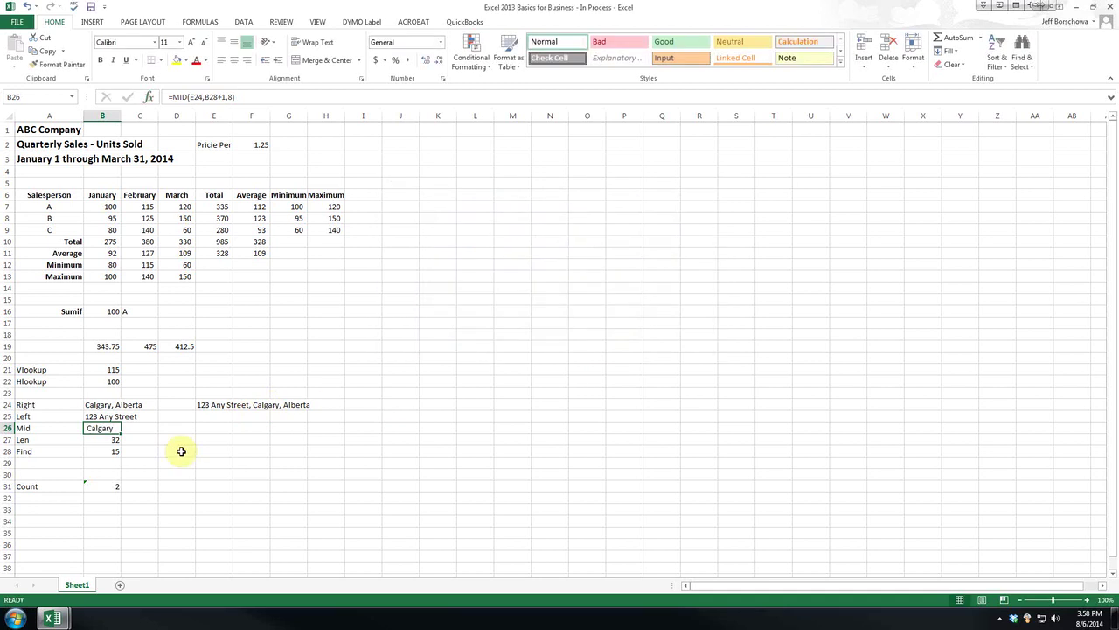
Examine the LEN formula in B27 and the function arguments of the FIND formula in B28 without changing them
left_click(111, 440)
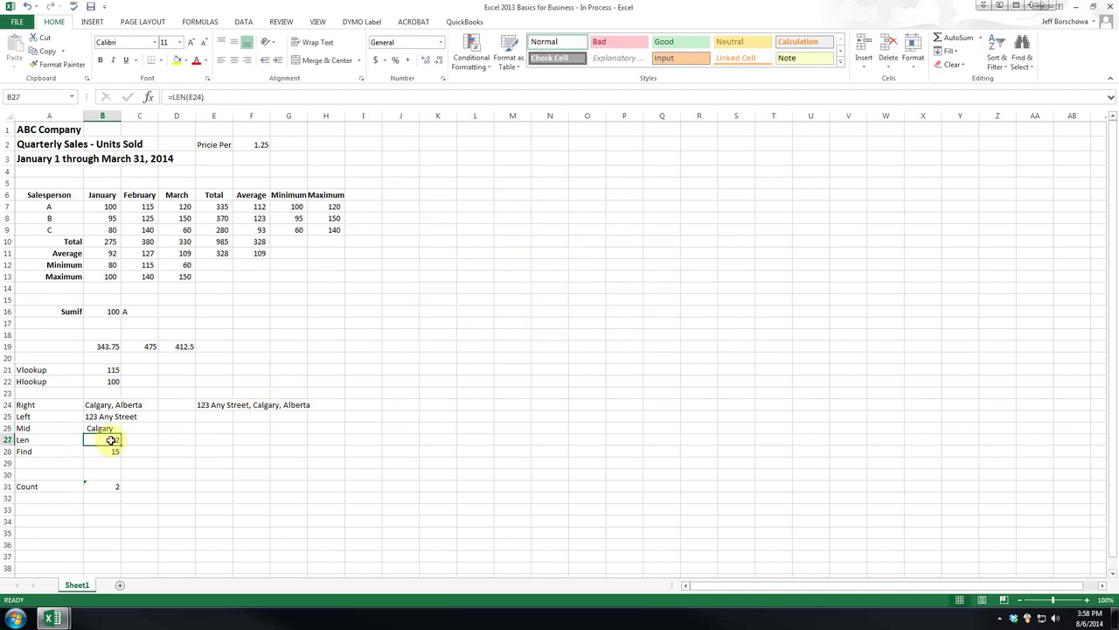
double_click(111, 440)
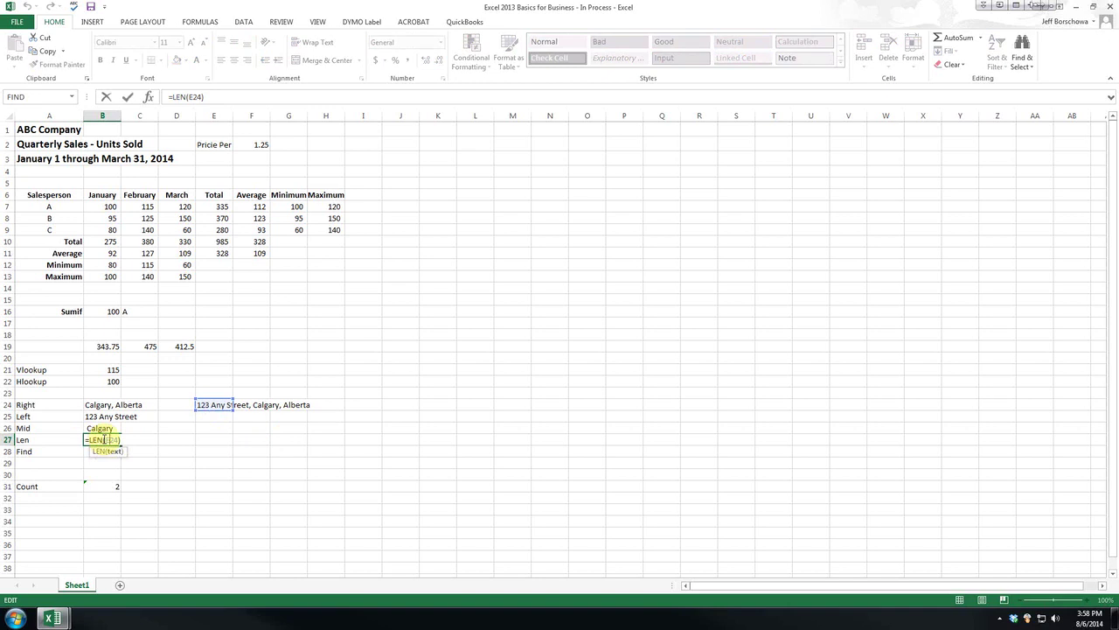
key("ctrl+Return")
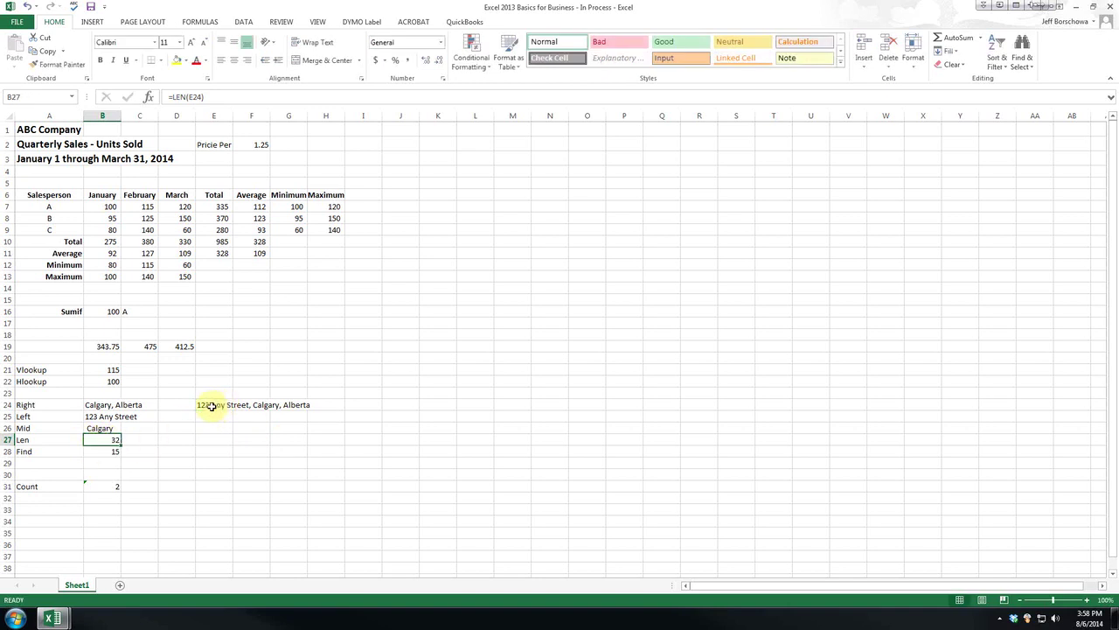
left_click(101, 451)
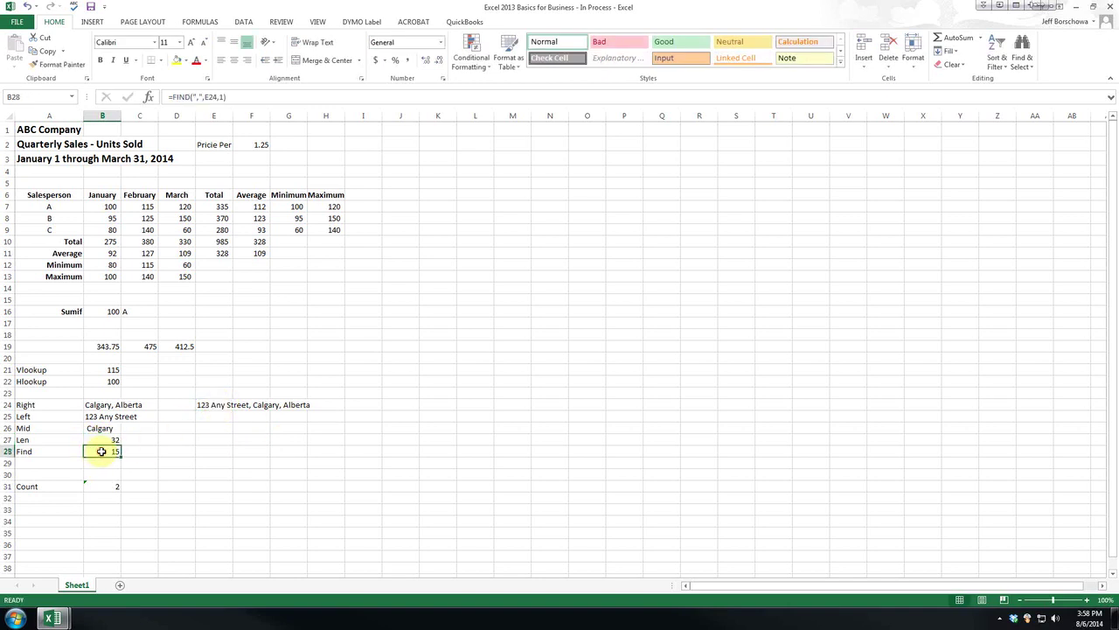
left_click(148, 97)
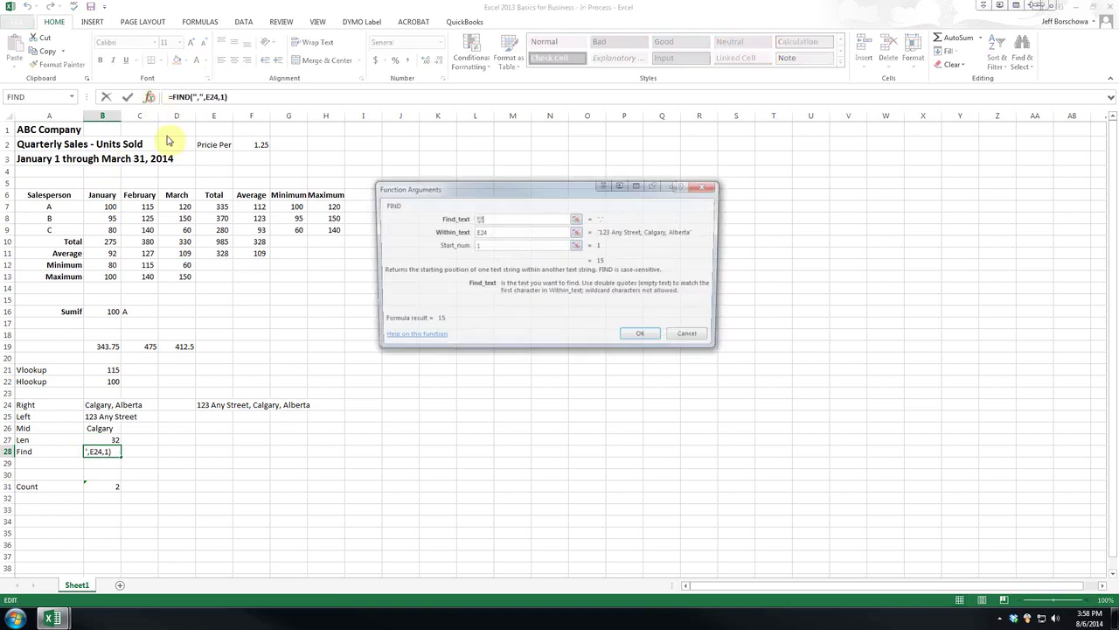
left_click(491, 218)
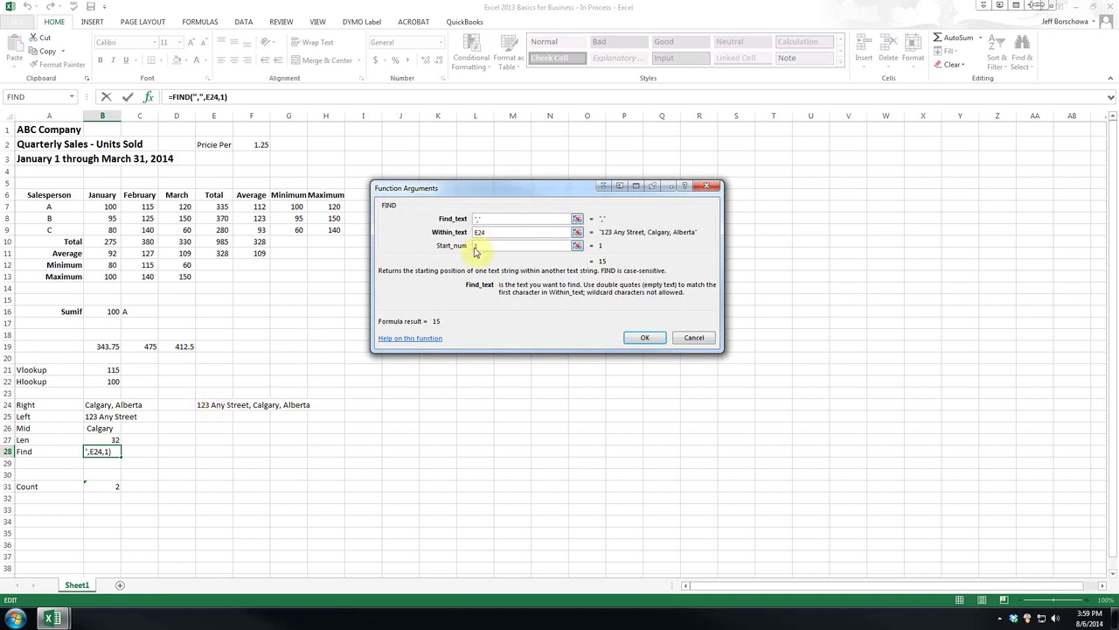
left_click(638, 340)
Add a second "Find" label in A29, below the existing Find row
left_click(51, 464)
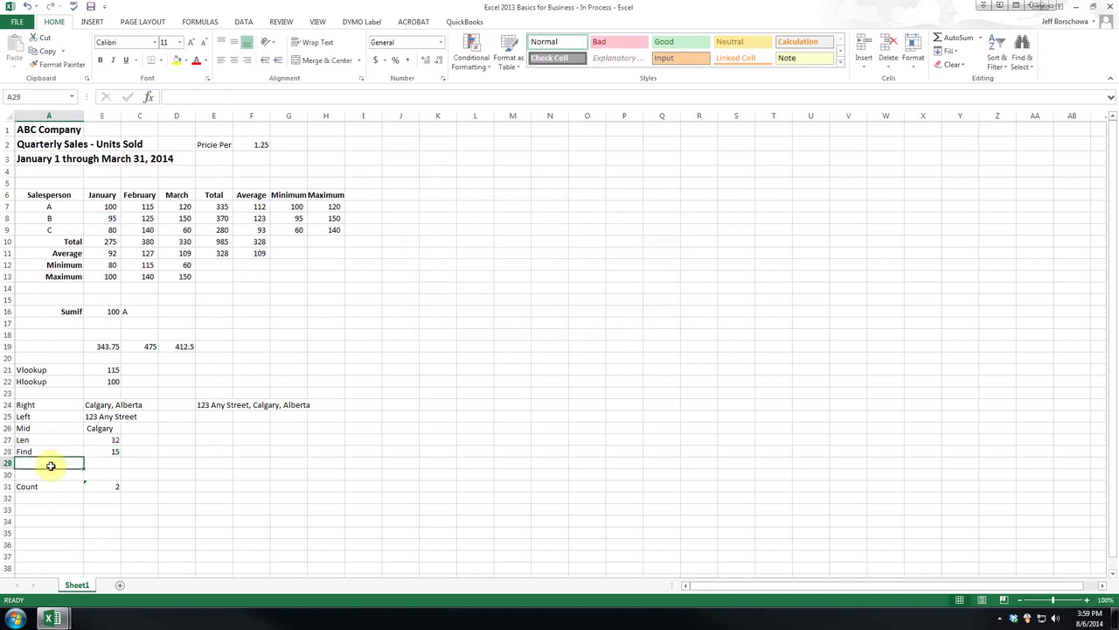
type("Find")
key("Tab")
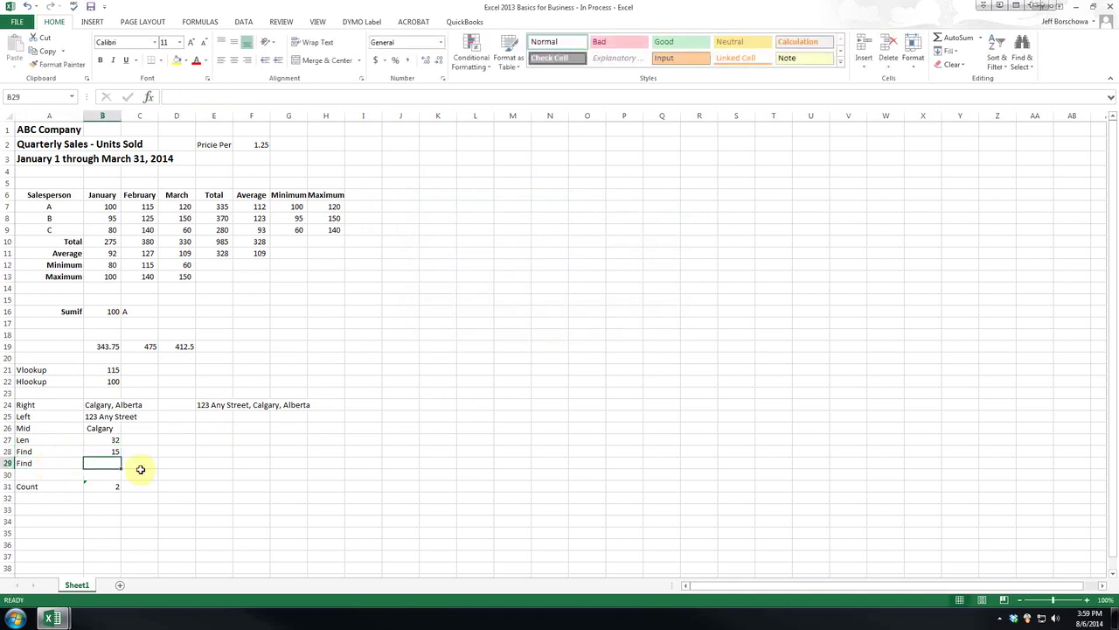
Build a FIND formula in B29 that looks for "," within E24 starting at B28+1, and check it against the source text
left_click(110, 452)
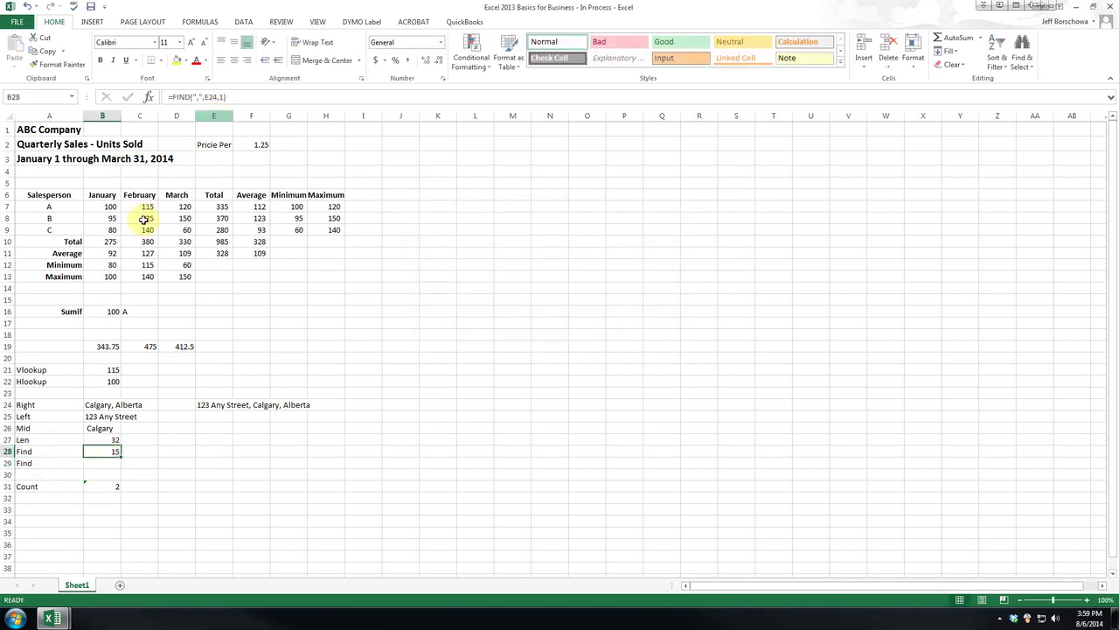
left_click(105, 461)
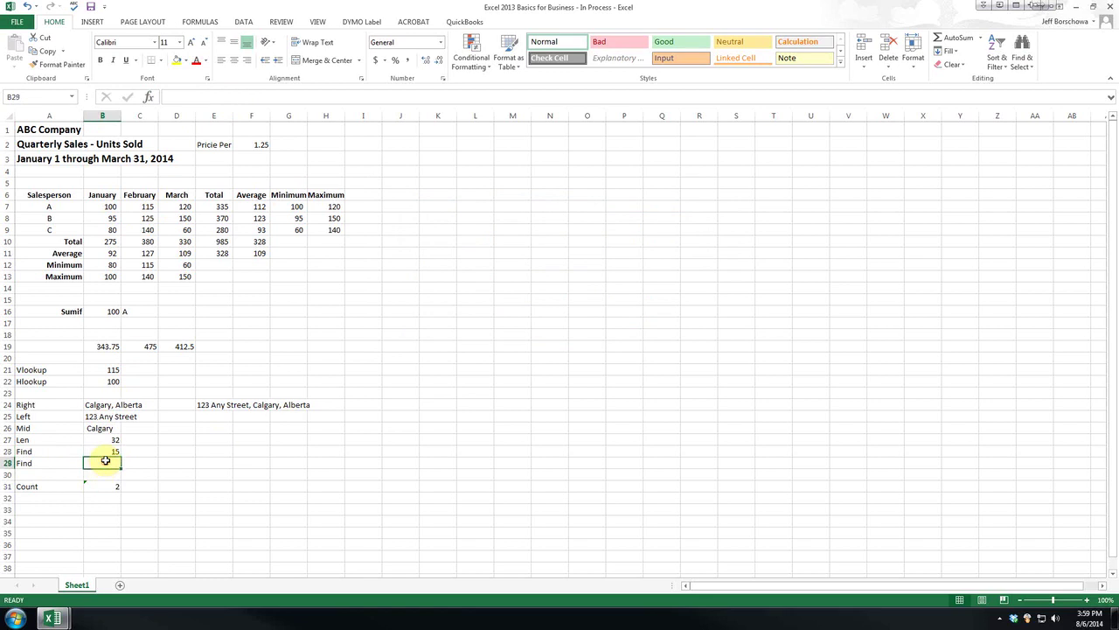
type("=find(")
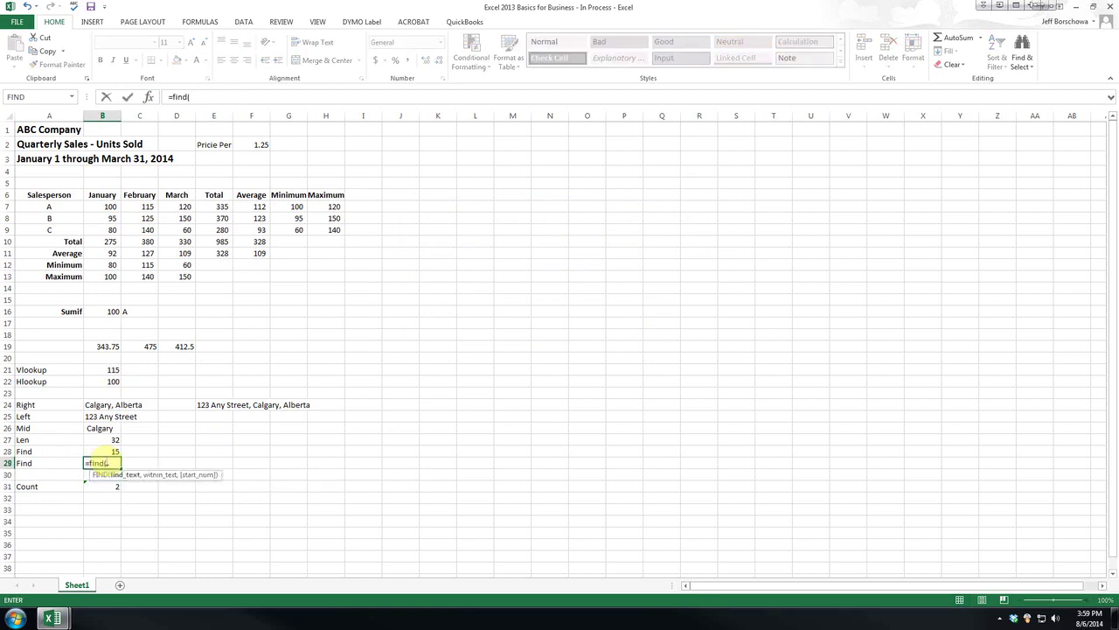
left_click(149, 96)
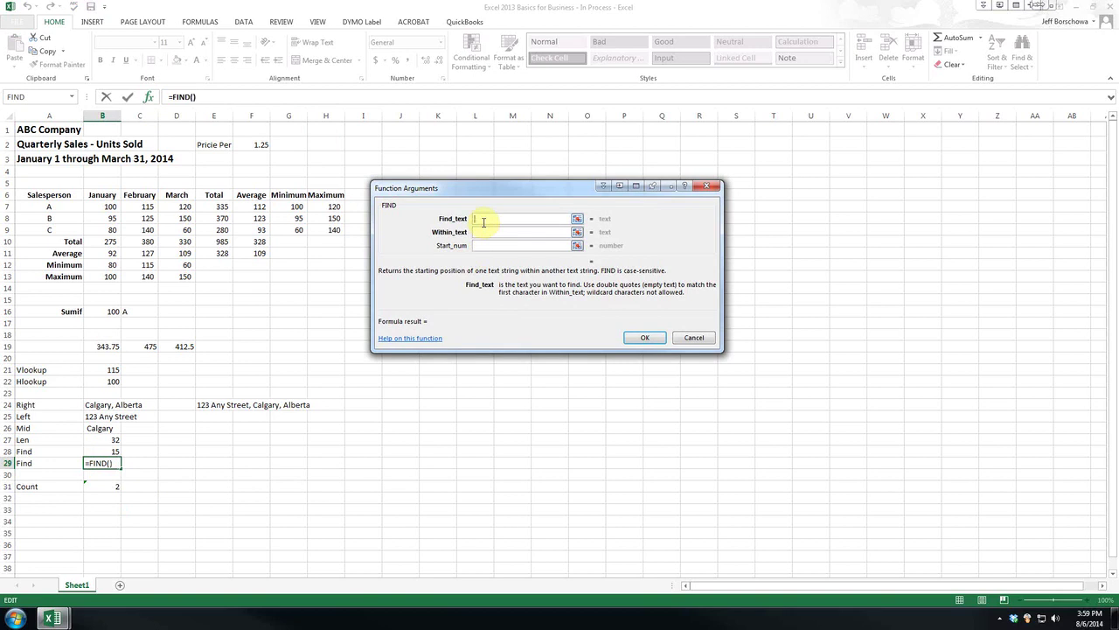
type(",")
key("Tab")
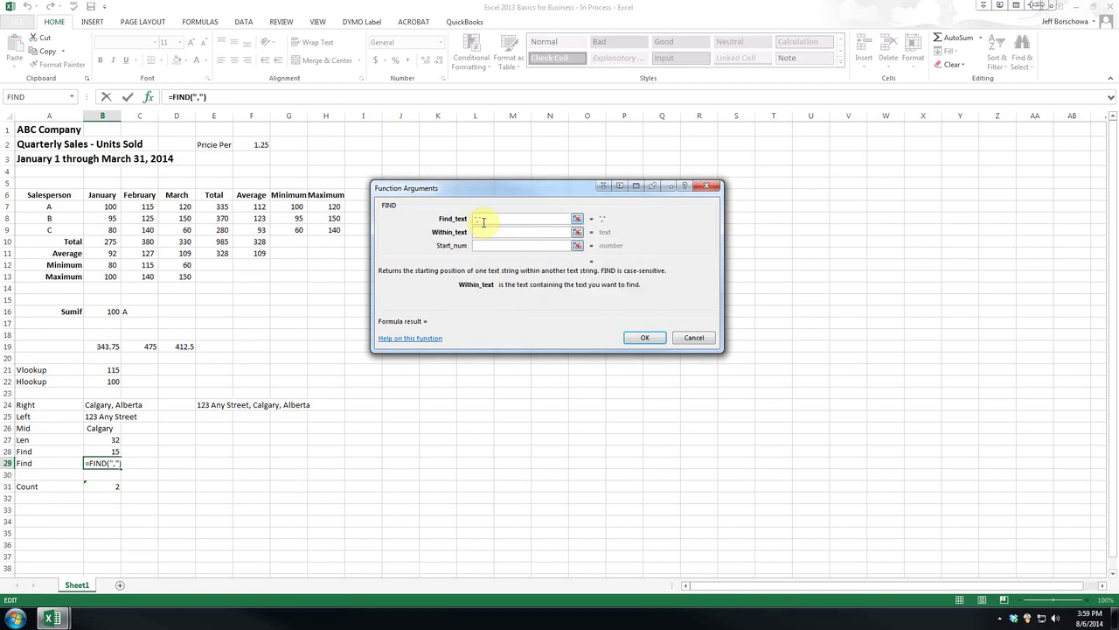
left_click(210, 404)
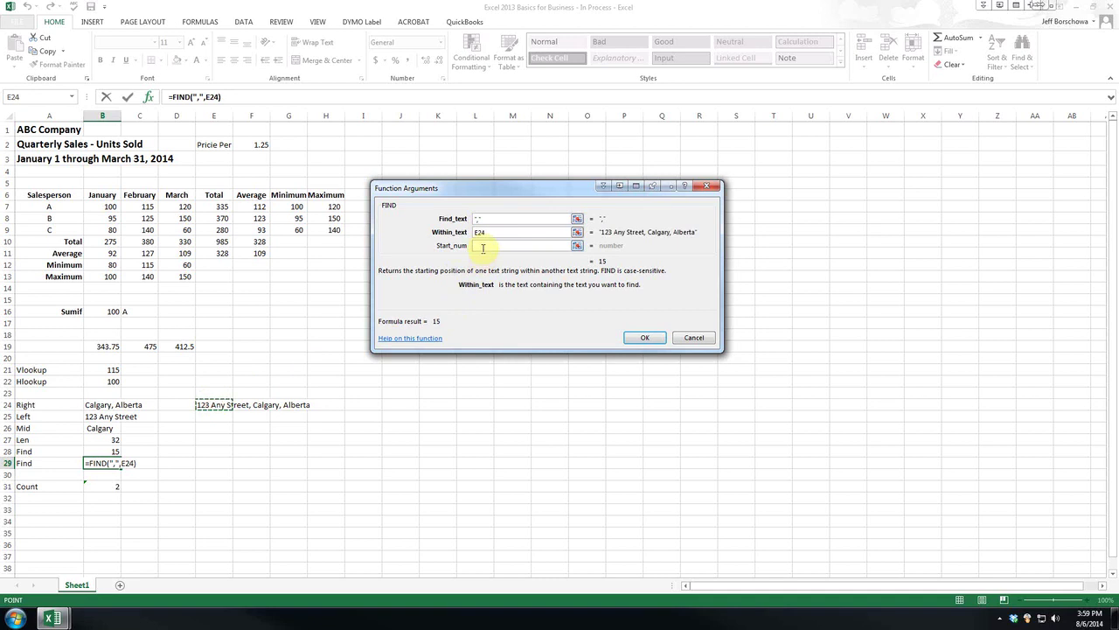
left_click(483, 248)
left_click(91, 450)
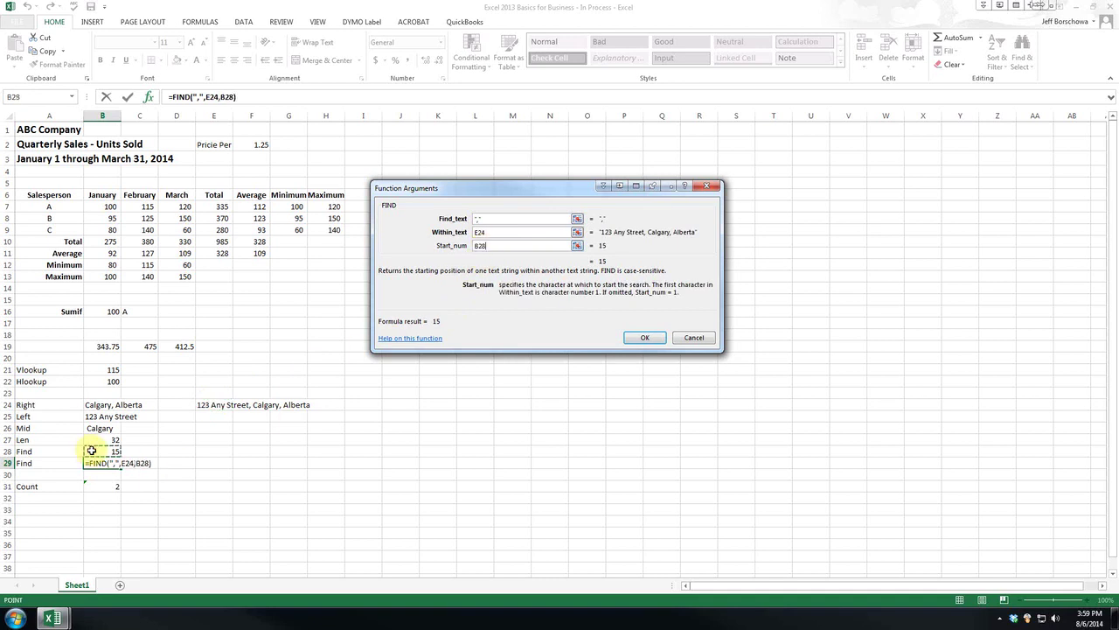
type("+1")
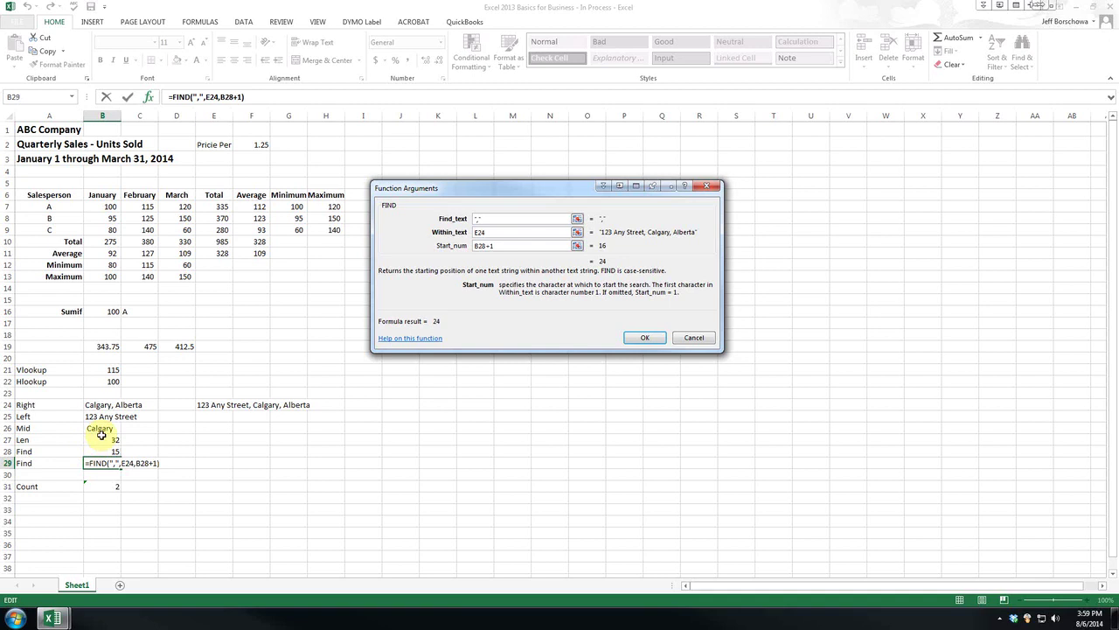
left_click(644, 339)
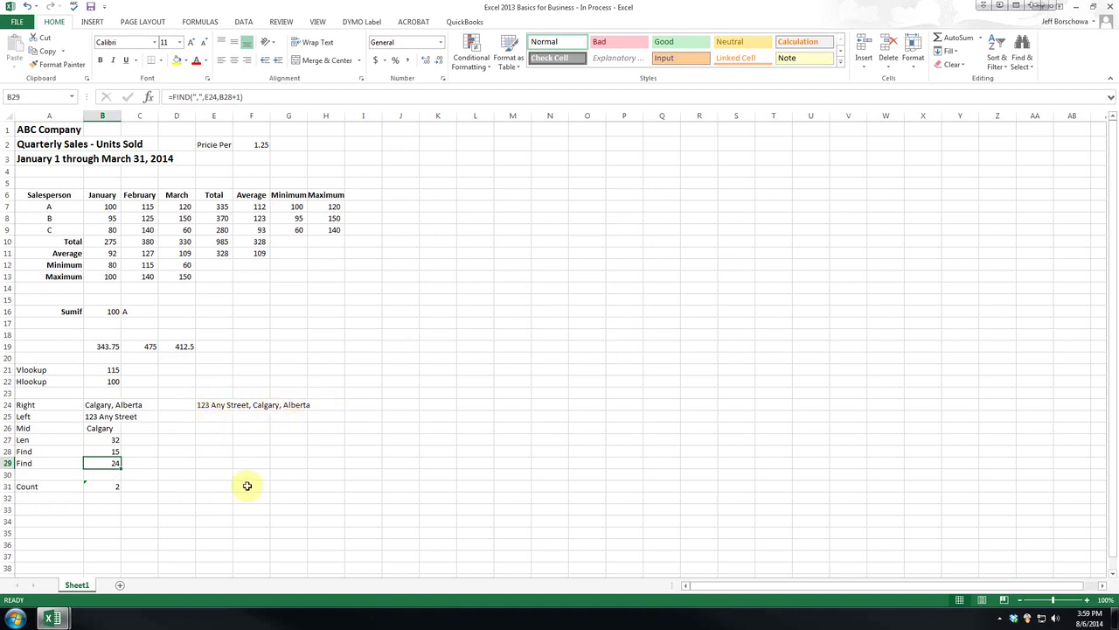
left_click(211, 405)
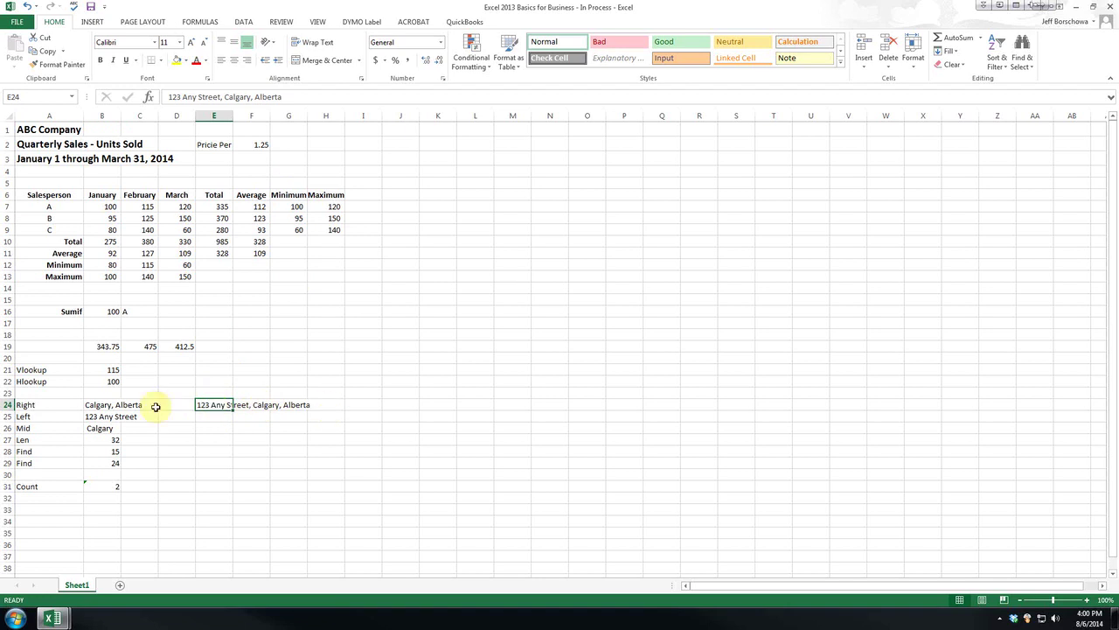
Move the LEFT formula from B25 to F24 and the MID formula from B26 to G24, beside the source text
left_click(97, 406)
left_click(96, 419)
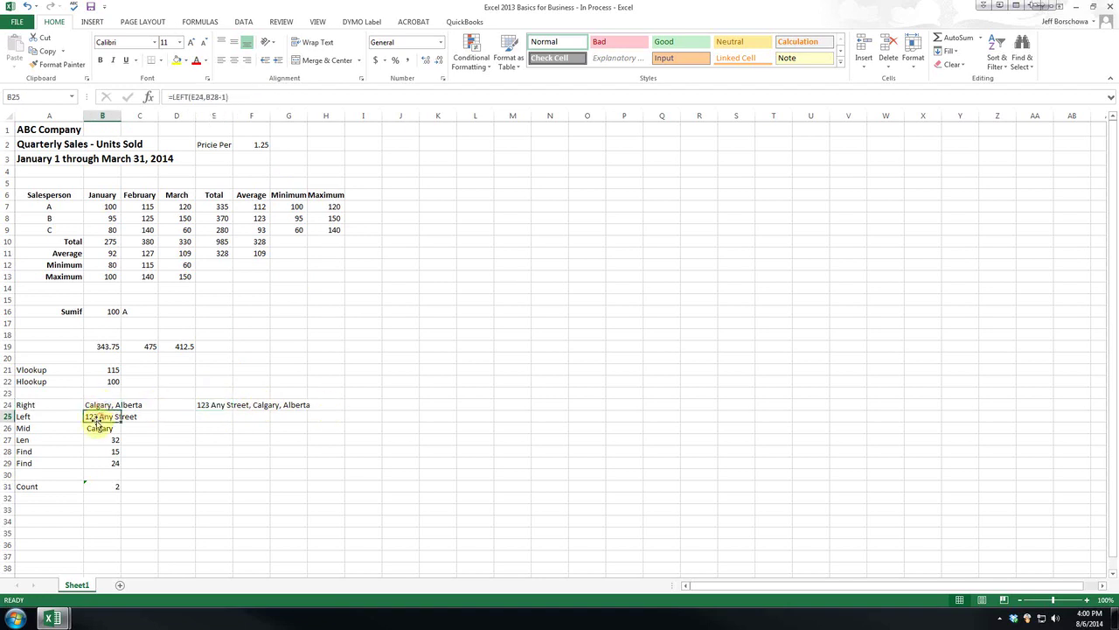
left_click_drag(96, 419, 243, 406)
left_click(97, 429)
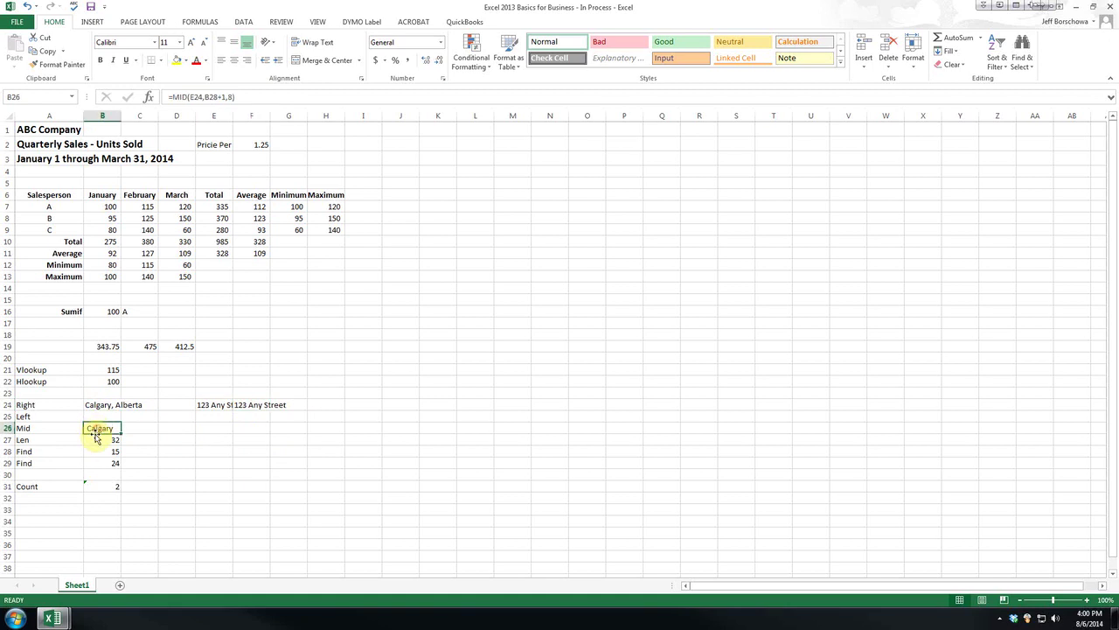
left_click_drag(96, 434, 284, 411)
left_click(332, 405)
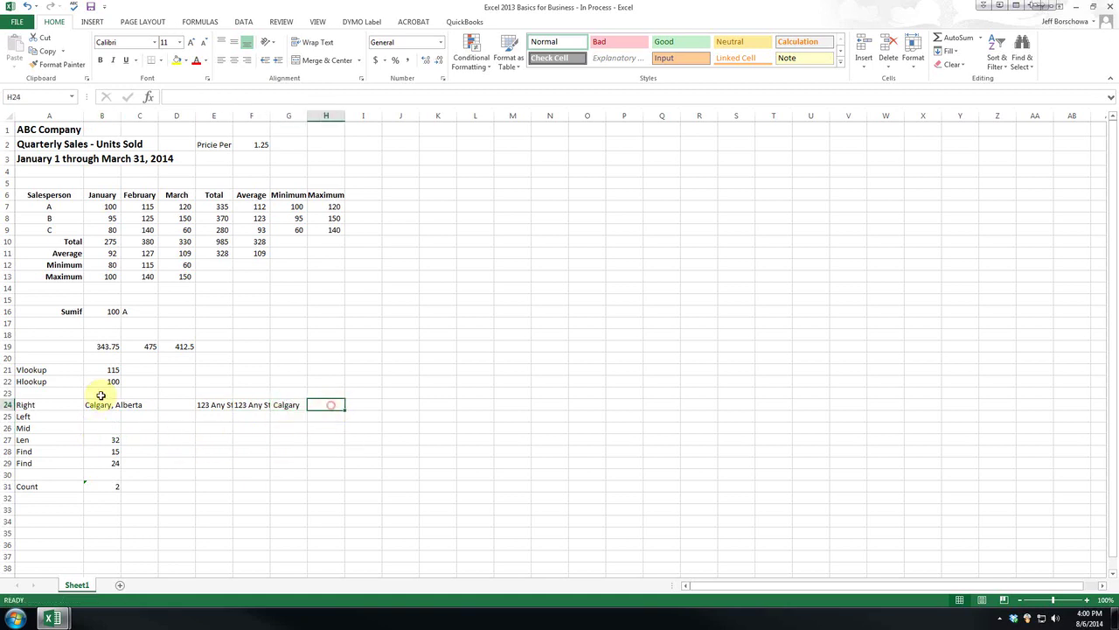
Try a different cell reference for the character count of the RIGHT formula in B24, and undo the change
left_click(96, 405)
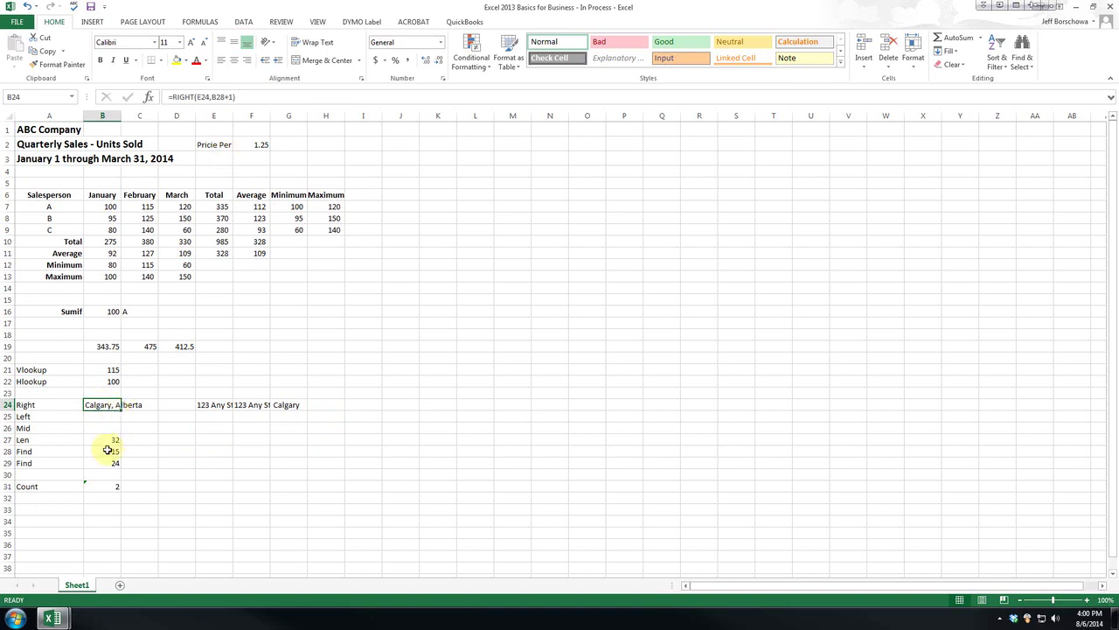
left_click(222, 96)
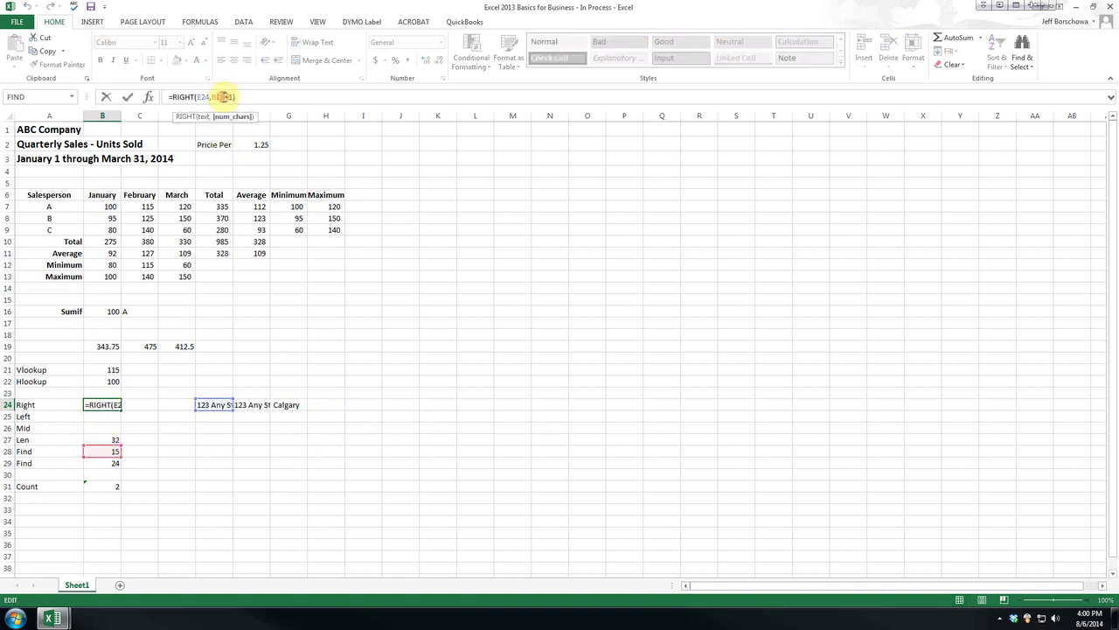
key("Return")
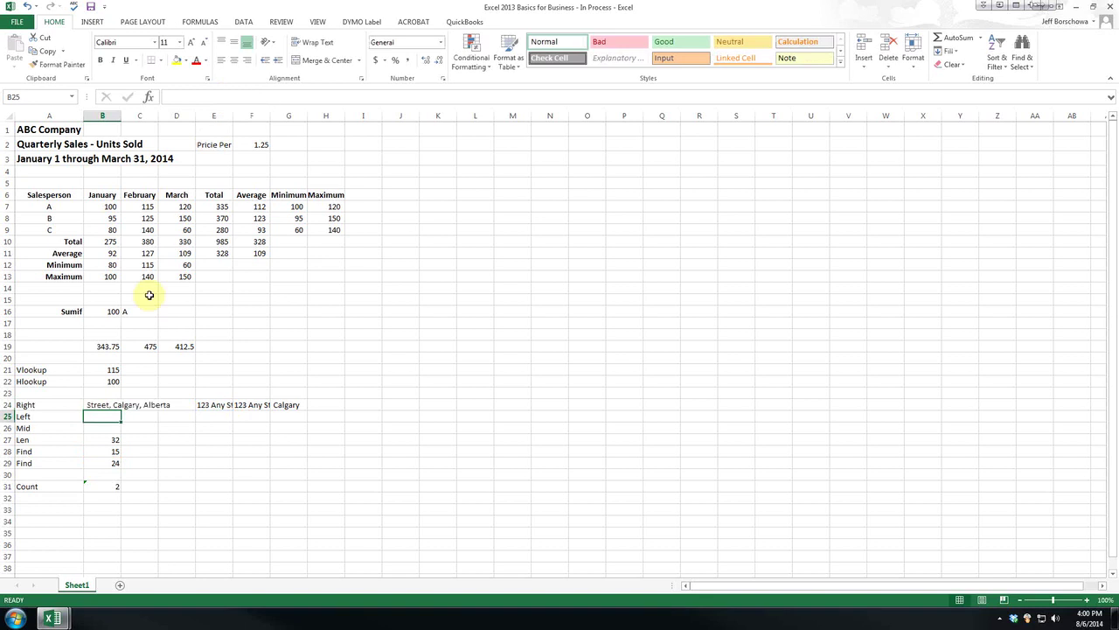
left_click(91, 404)
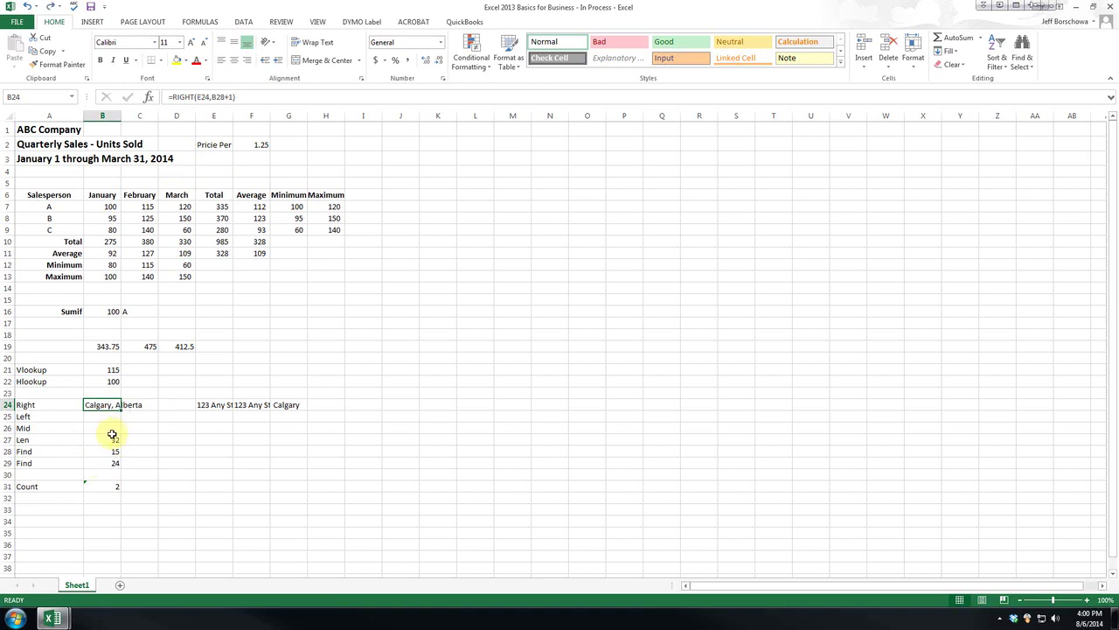
Enter the formula =MID(E24,B29+1,100) in B26 to extract the text after the second comma
left_click(99, 428)
type("=mid(")
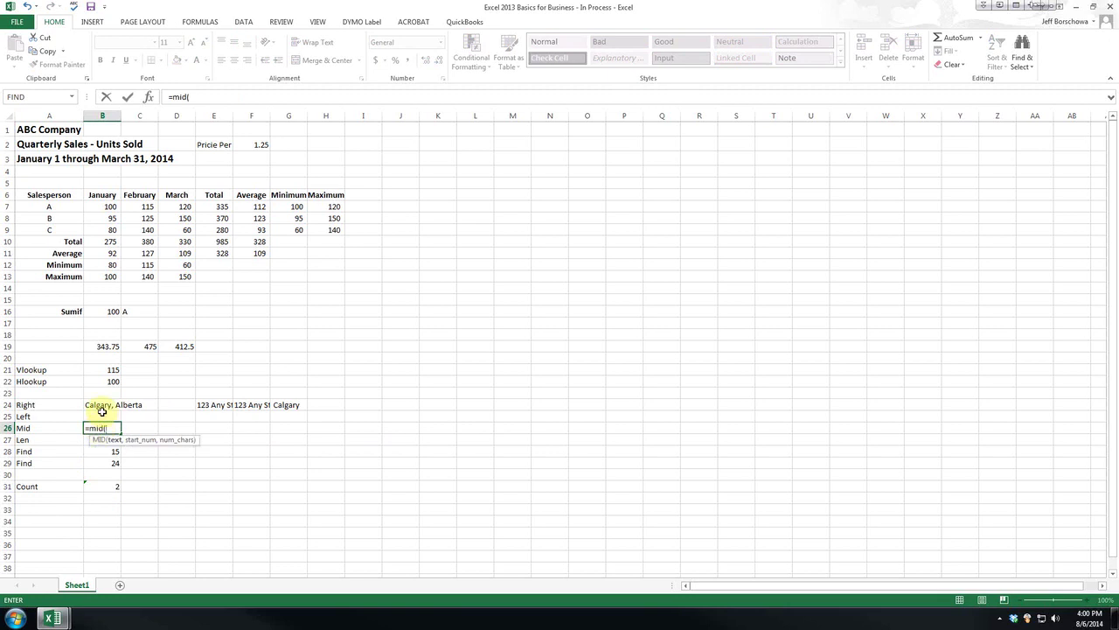
left_click(211, 407)
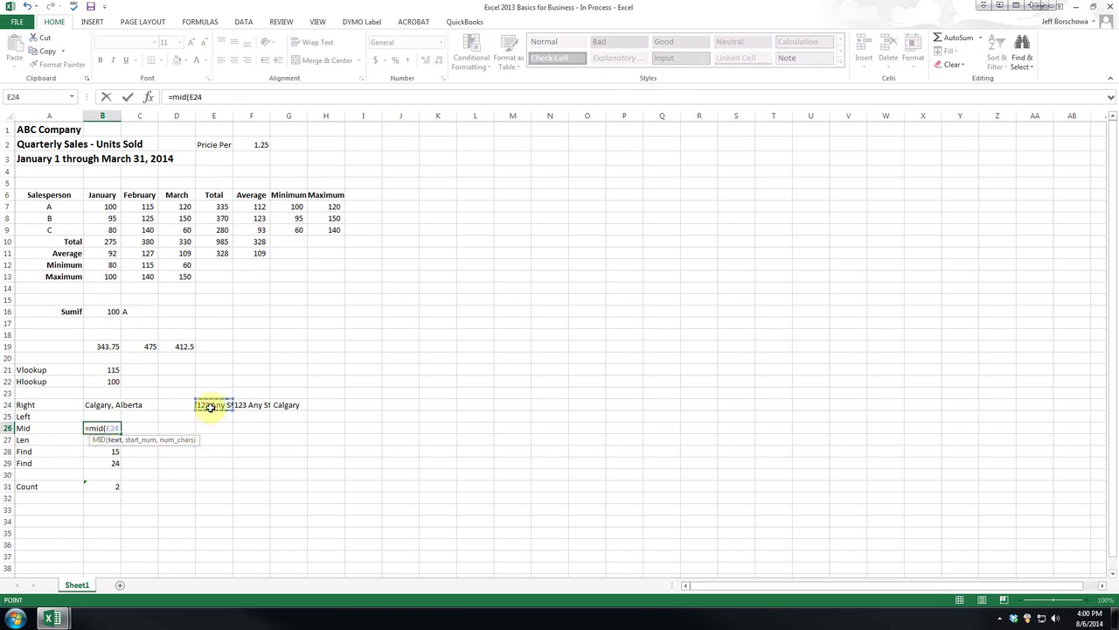
type(",")
left_click(101, 463)
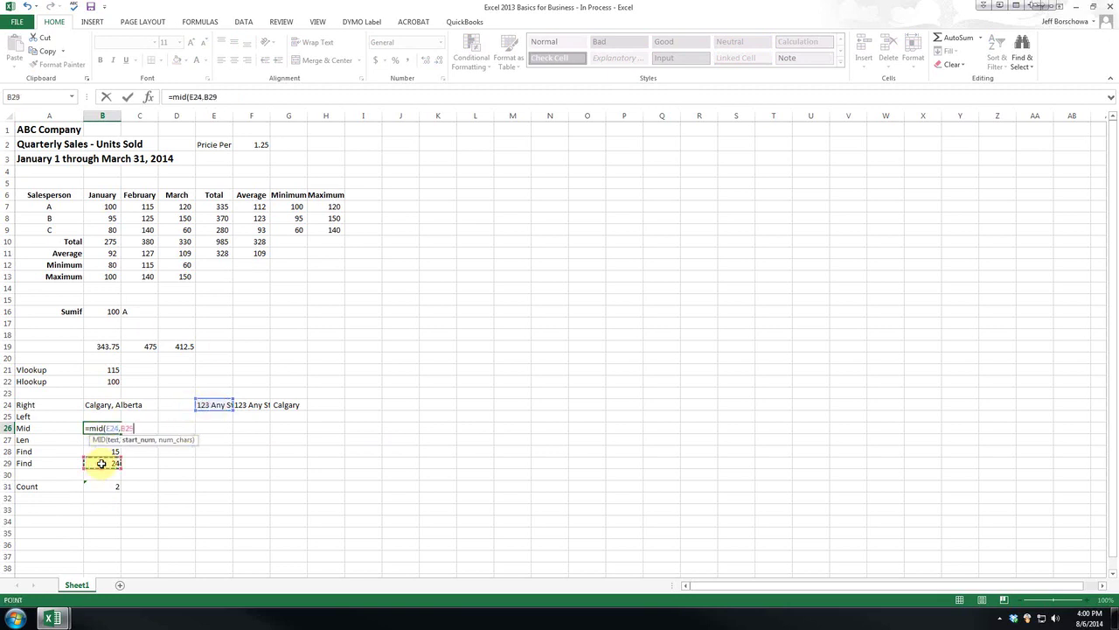
type("+1,100)")
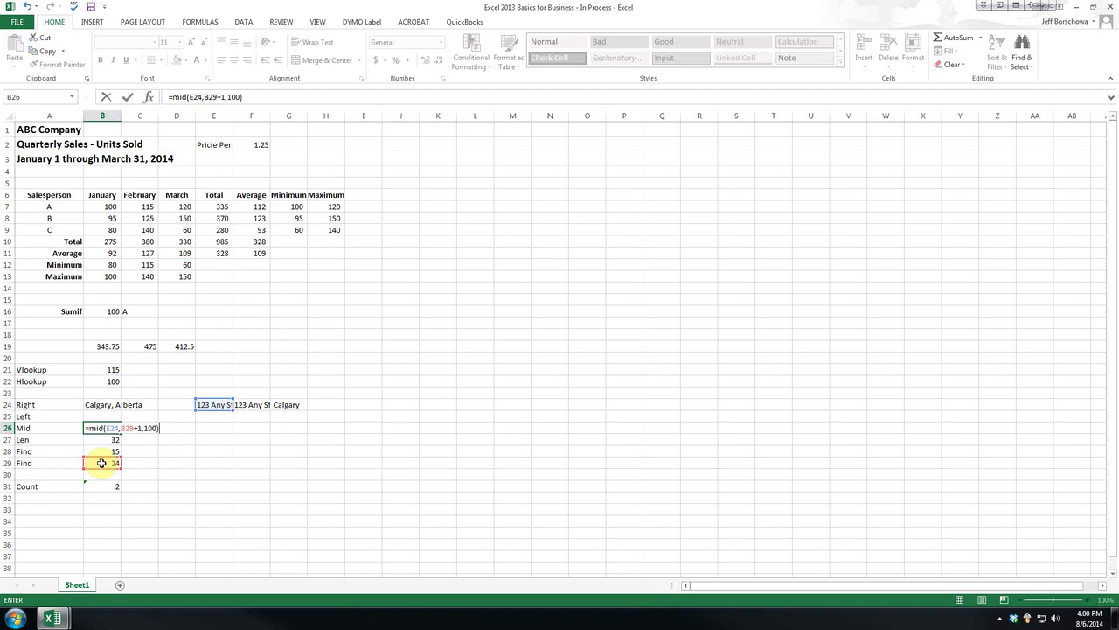
key("Return")
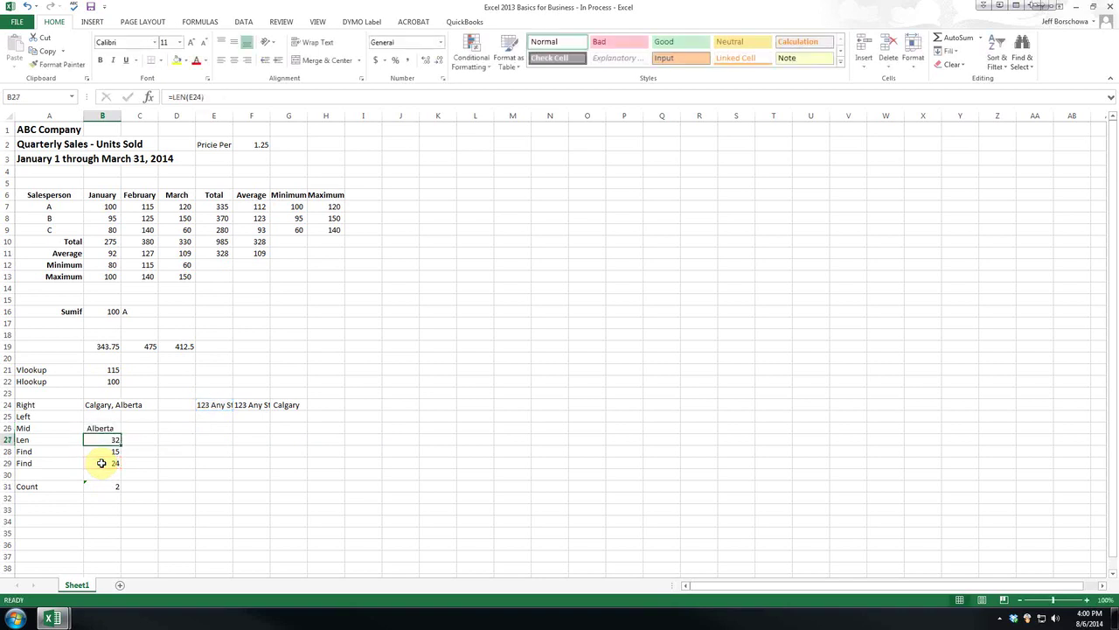
Move the new MID formula from B26 to H24, beside the other extracted parts
left_click(100, 429)
left_click_drag(101, 440, 321, 407)
left_click(106, 429)
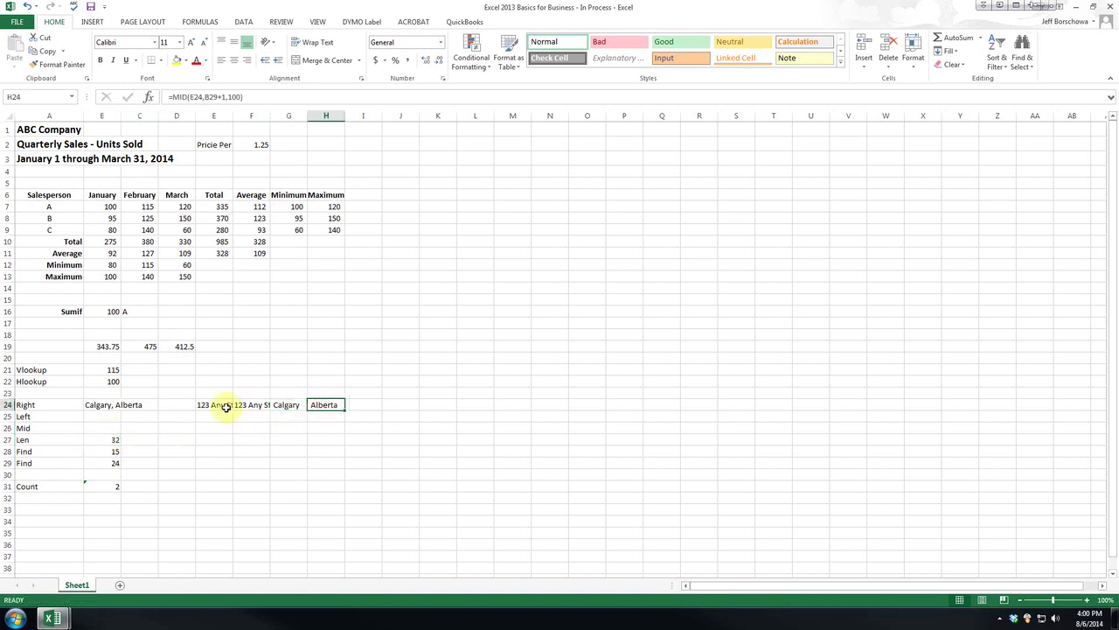
Compare the source text in E24 with the LEFT and MID formulas in F24, G24 and H24
left_click(220, 405)
left_click(247, 406)
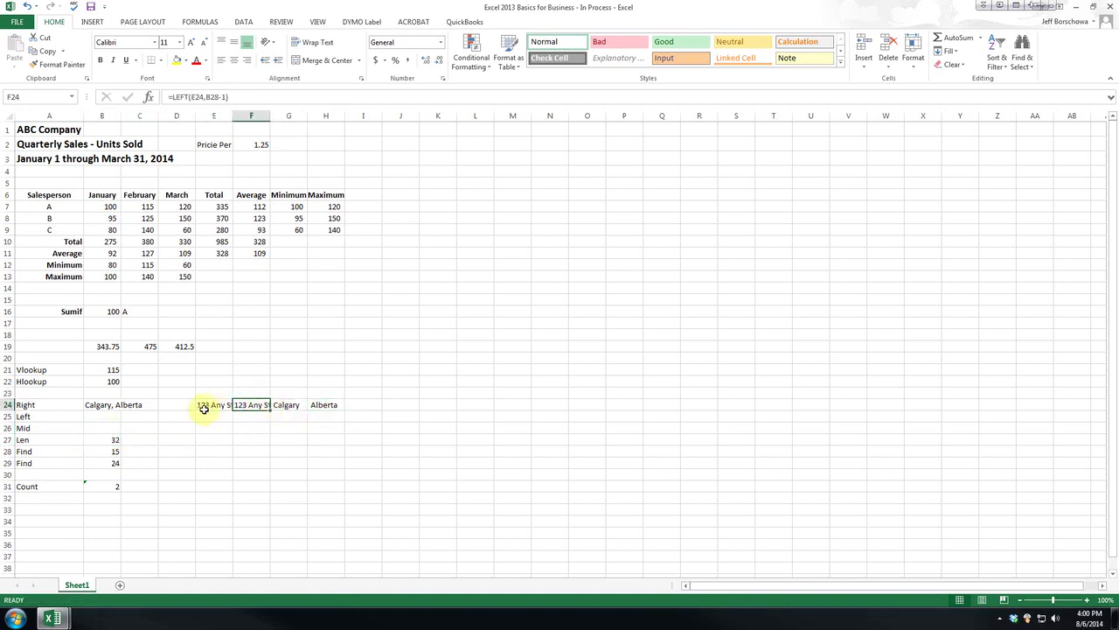
left_click(211, 407)
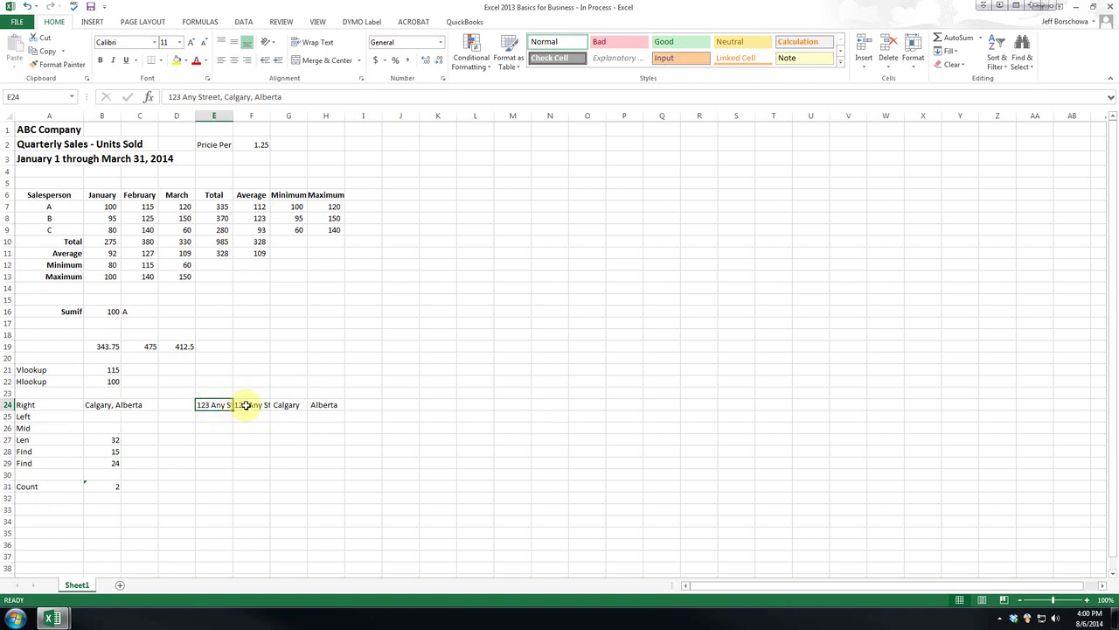
left_click(245, 405)
left_click(293, 403)
left_click(320, 406)
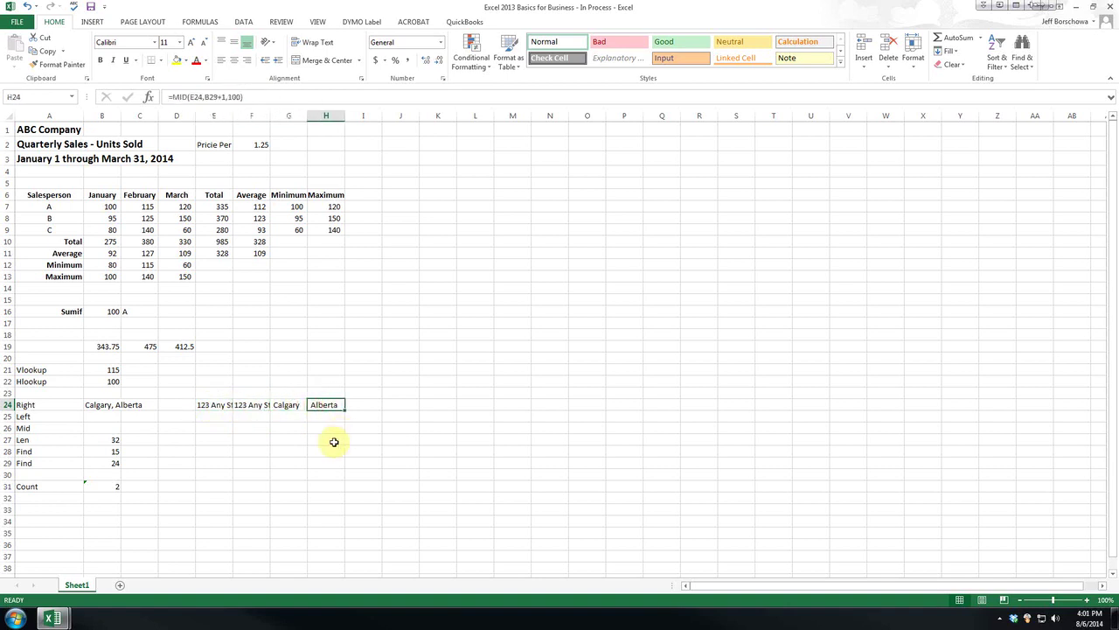
left_click(246, 406)
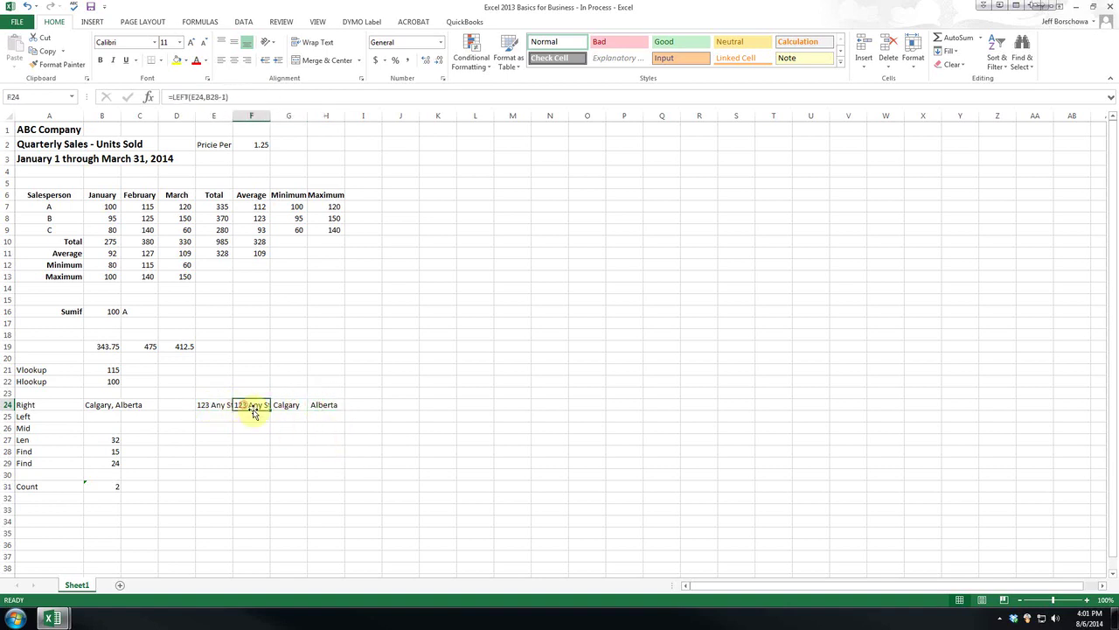
left_click_drag(253, 412, 320, 405)
left_click(214, 406)
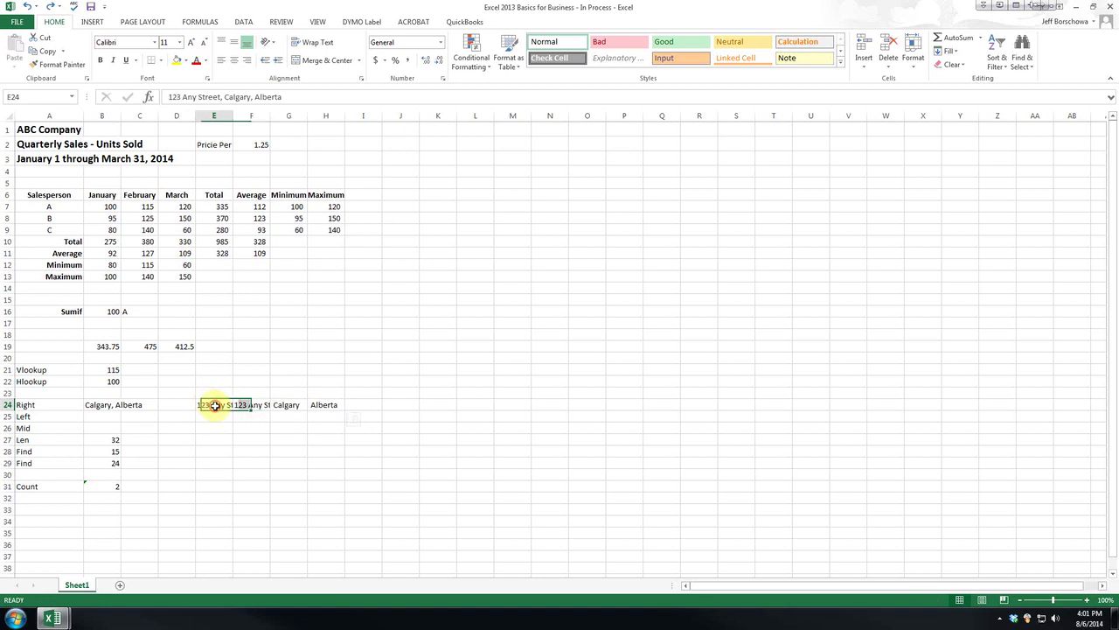
Copy F24:H24 and use Paste Special to replace its formulas in place with values only
left_click_drag(242, 403, 309, 404)
right_click(305, 405)
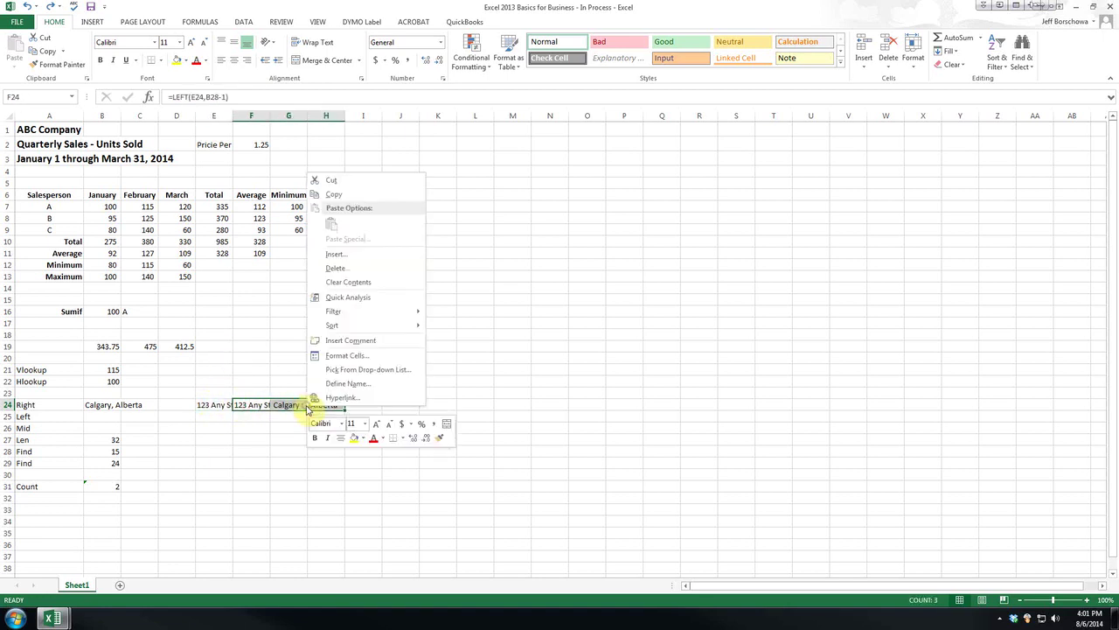
left_click(333, 196)
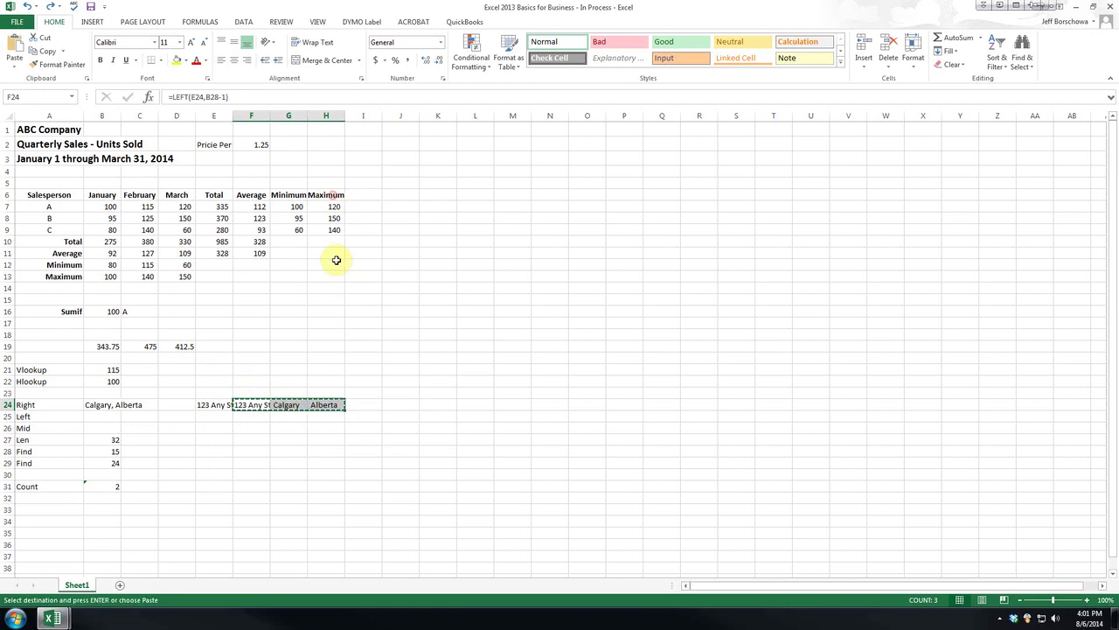
right_click(294, 403)
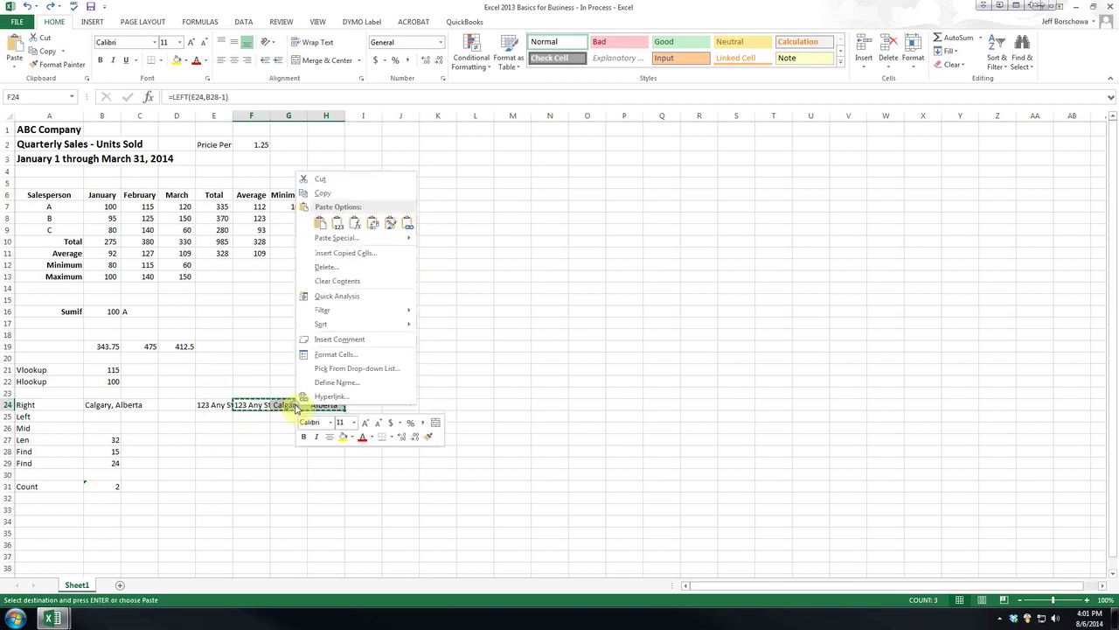
left_click(337, 237)
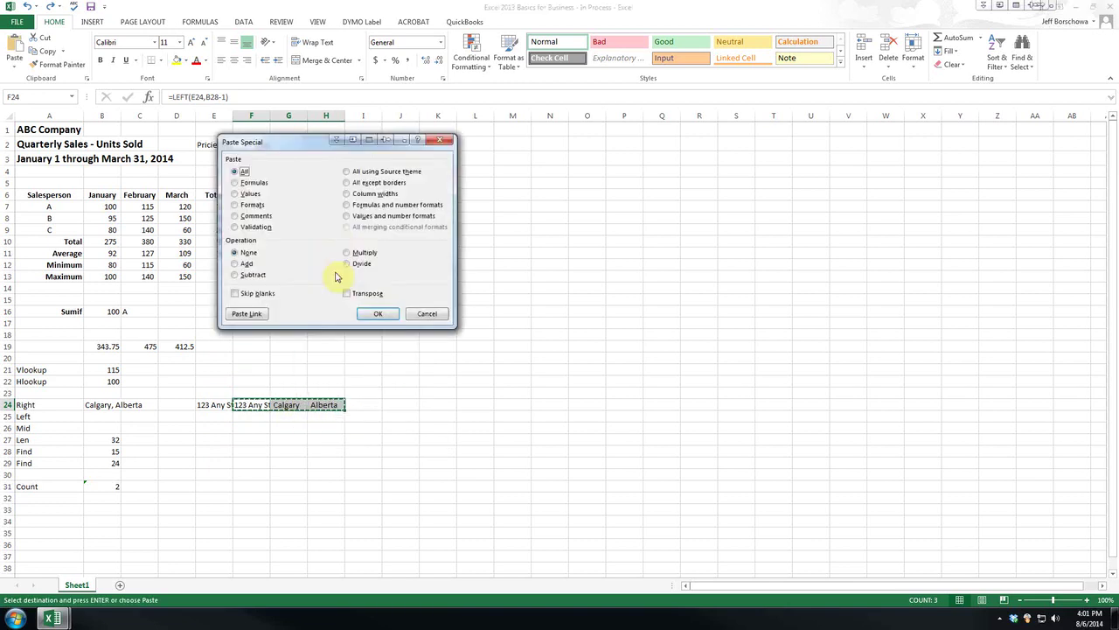
left_click(248, 193)
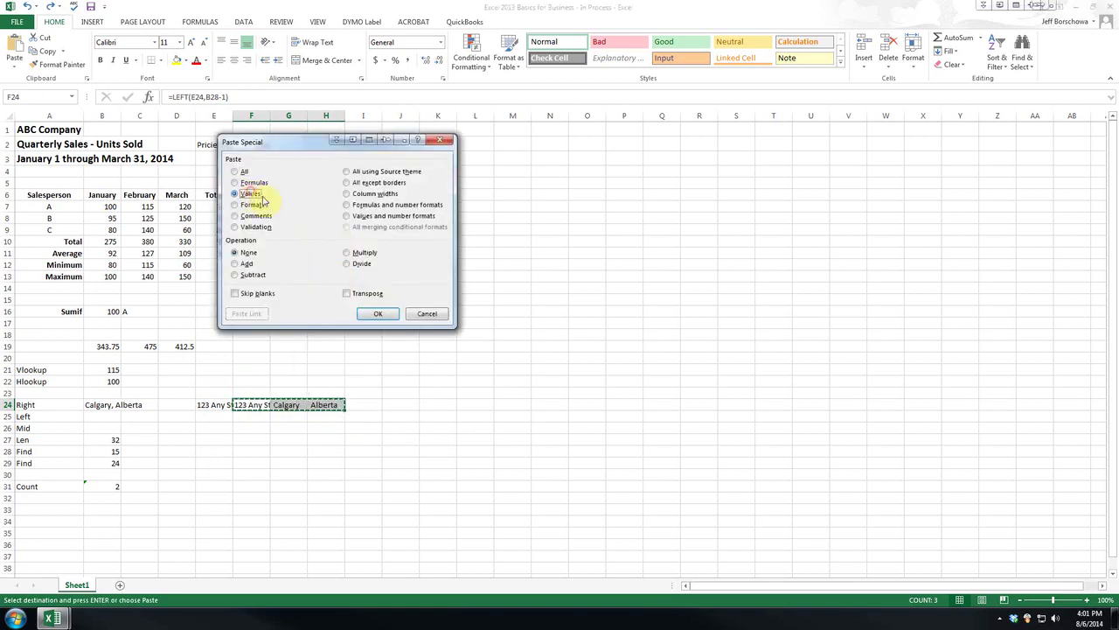
left_click(390, 317)
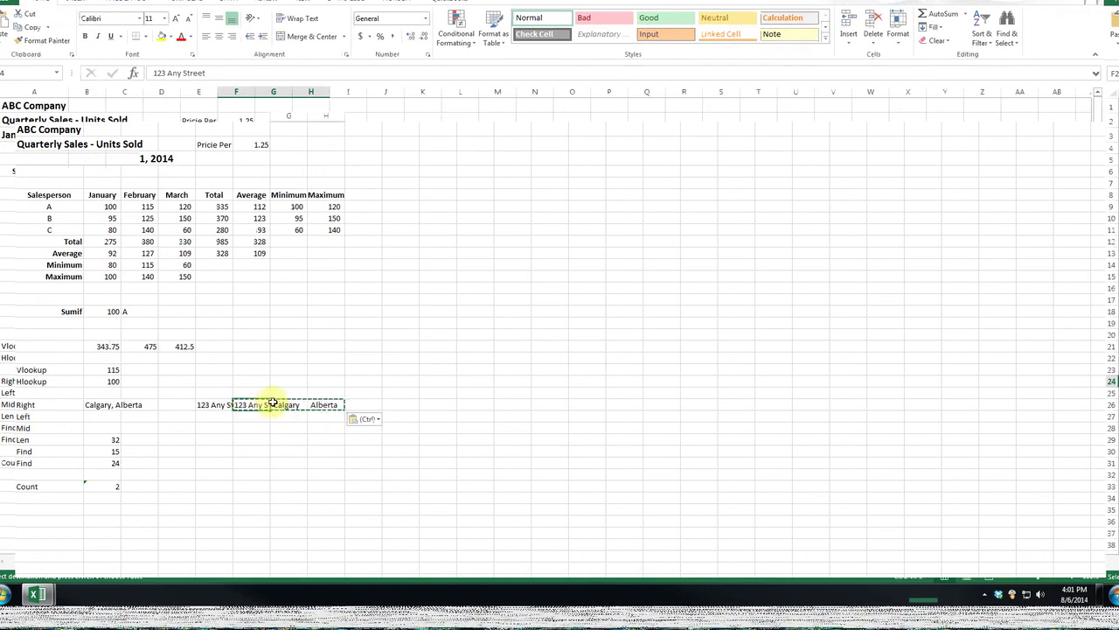
Check the pasted values in row 24 and delete the source text in E24
left_click(292, 403)
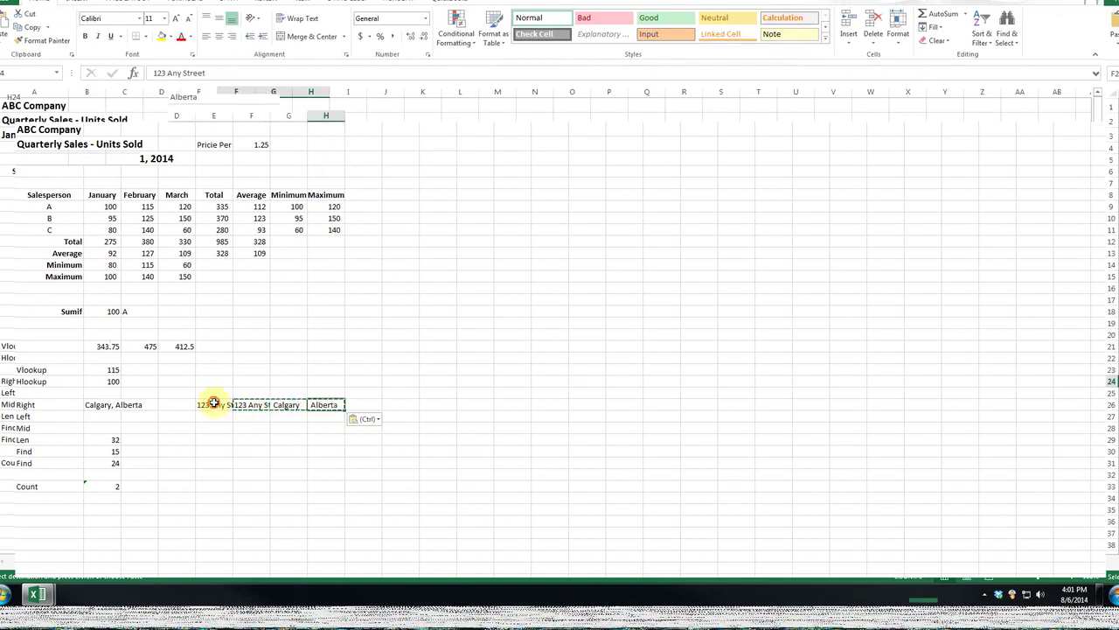
left_click(213, 403)
key("Delete")
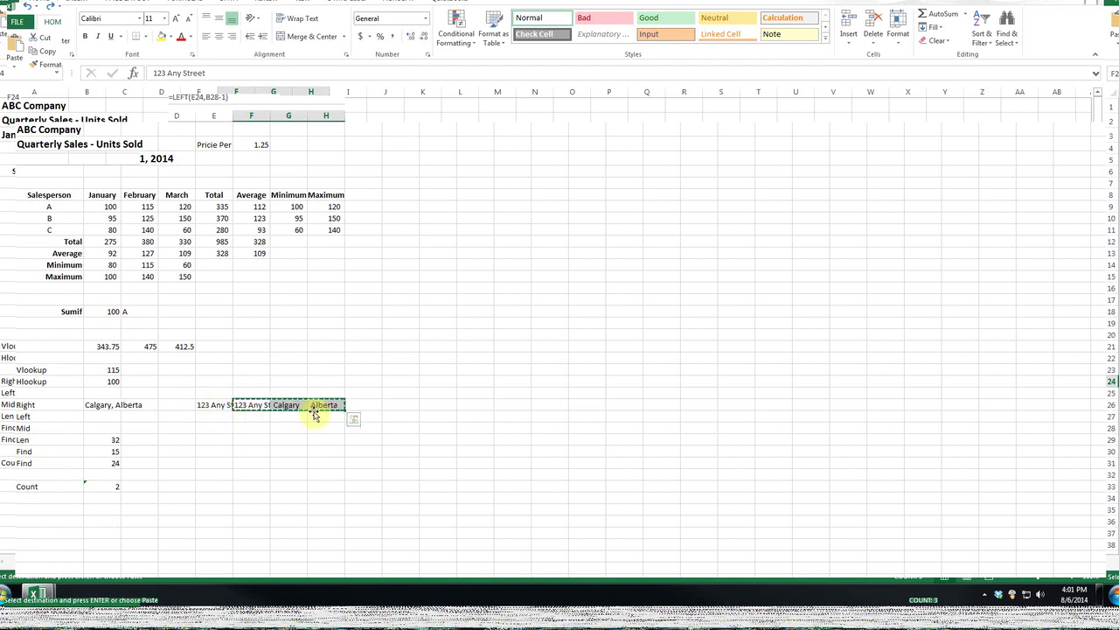
Review the formula in F24 and the source text in E24 again, and select F24:H24
left_click(246, 403)
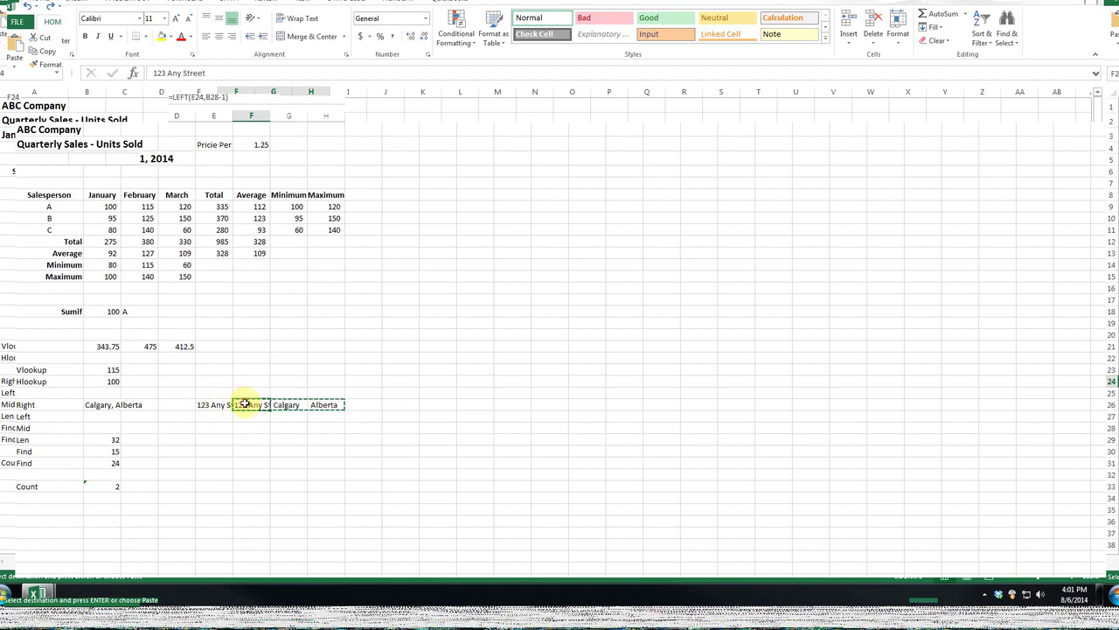
left_click(216, 408)
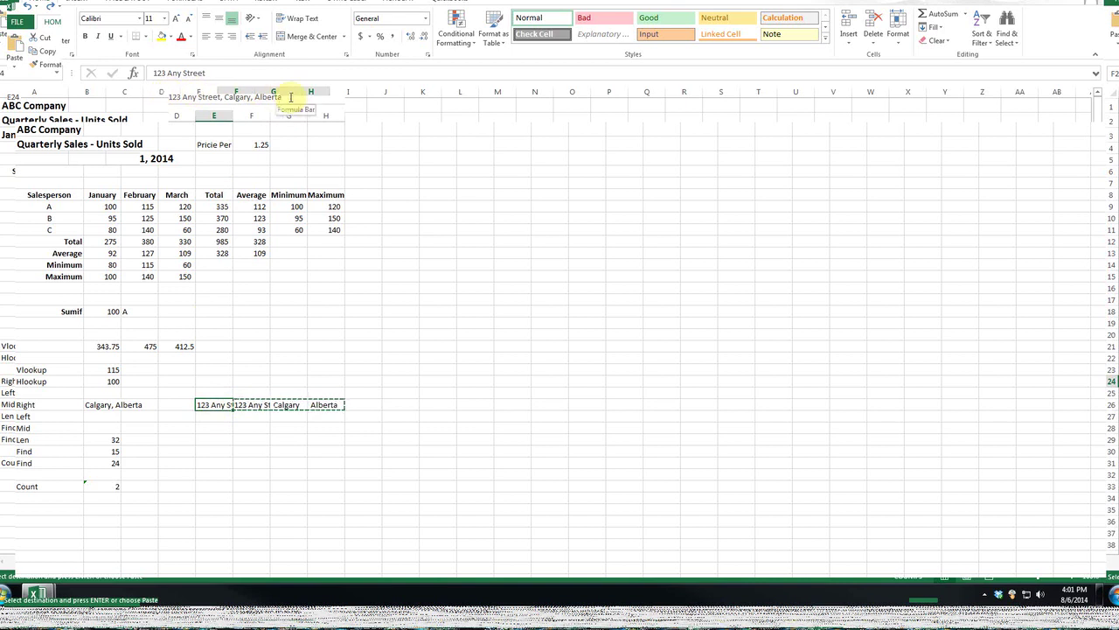
left_click_drag(252, 405, 320, 408)
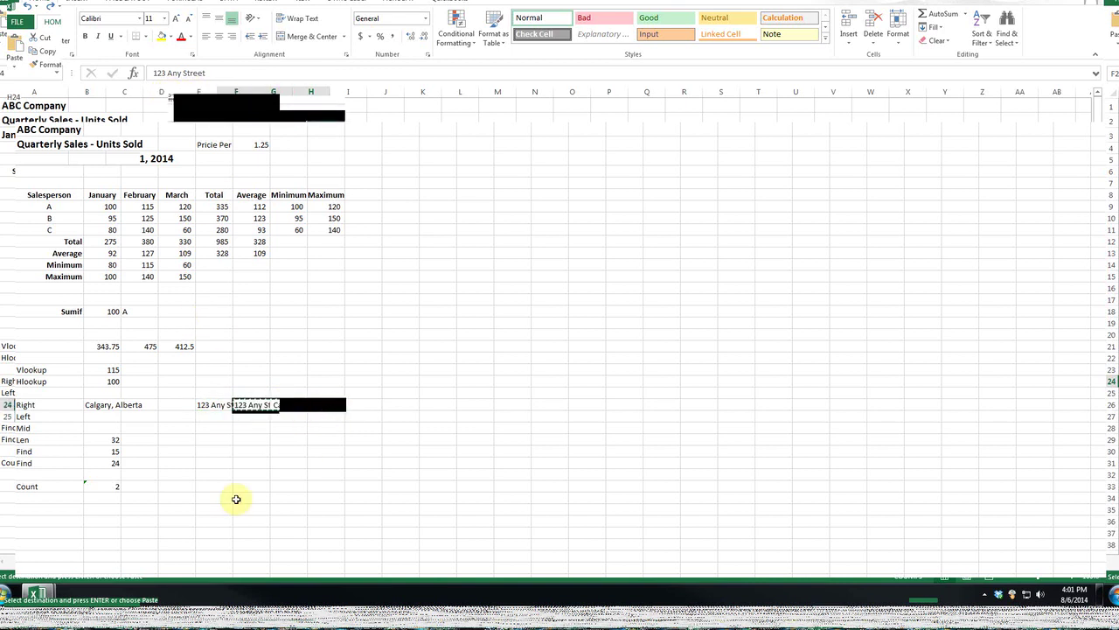